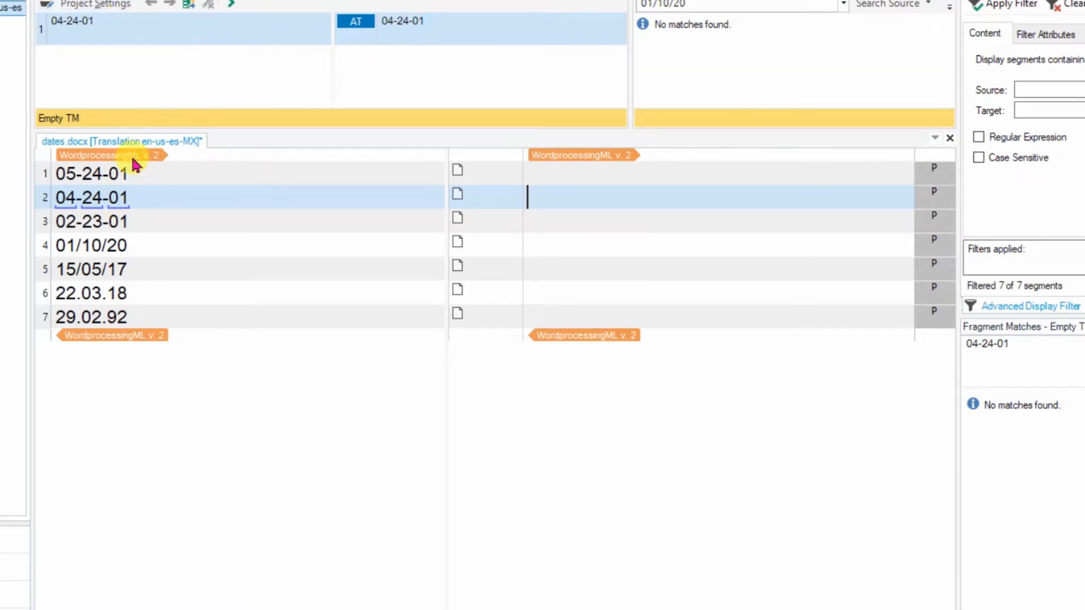
Step: Review the recognized token types in the Empty TM translation memory's Fields and Settings, leaving the project settings as they are
left_click(106, 3)
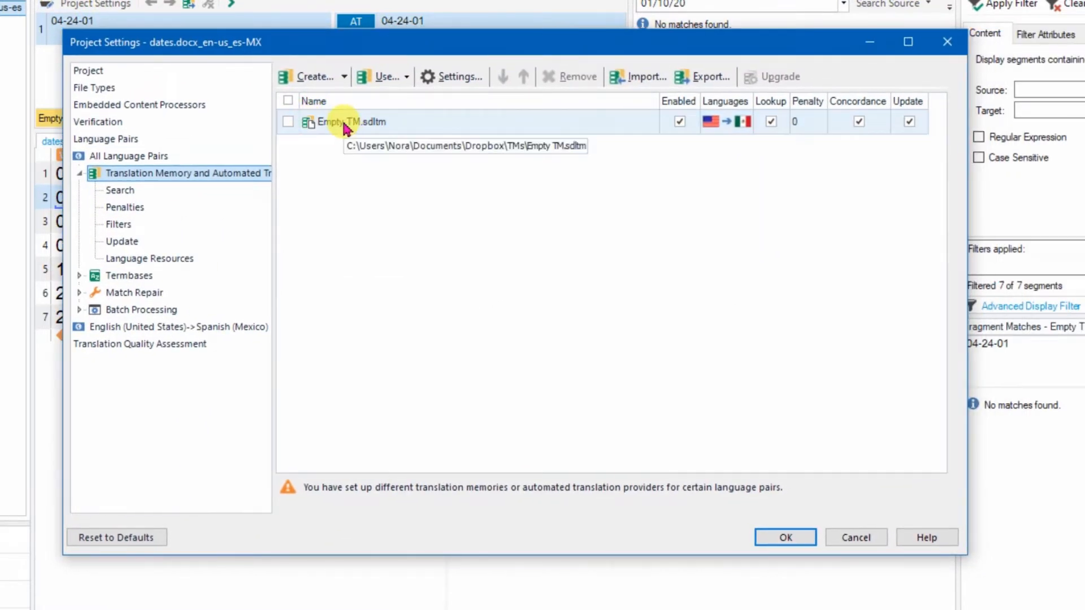
left_click(448, 75)
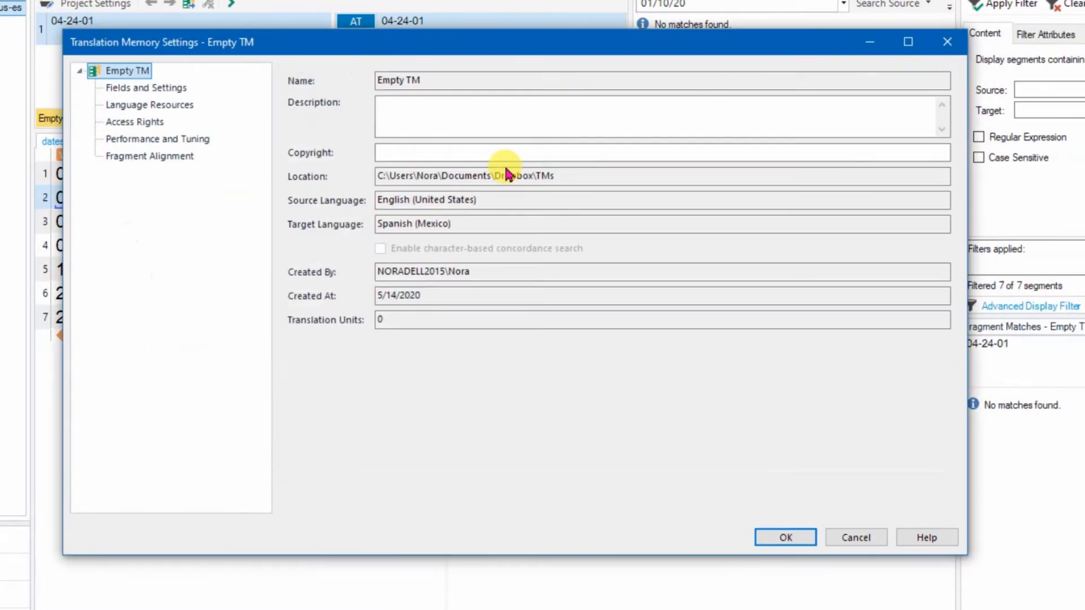
left_click(153, 88)
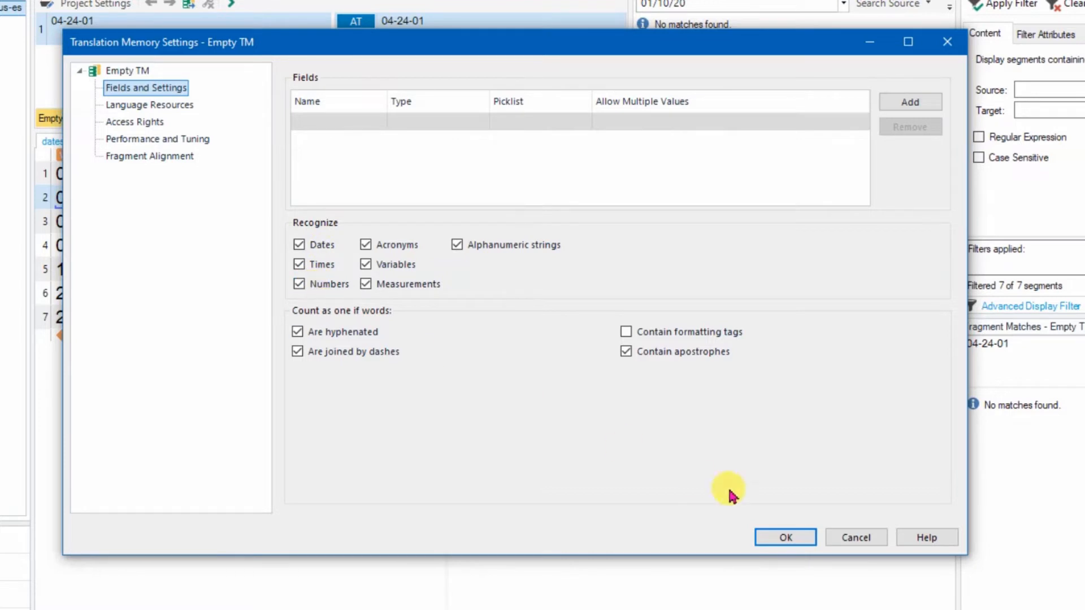
left_click(790, 538)
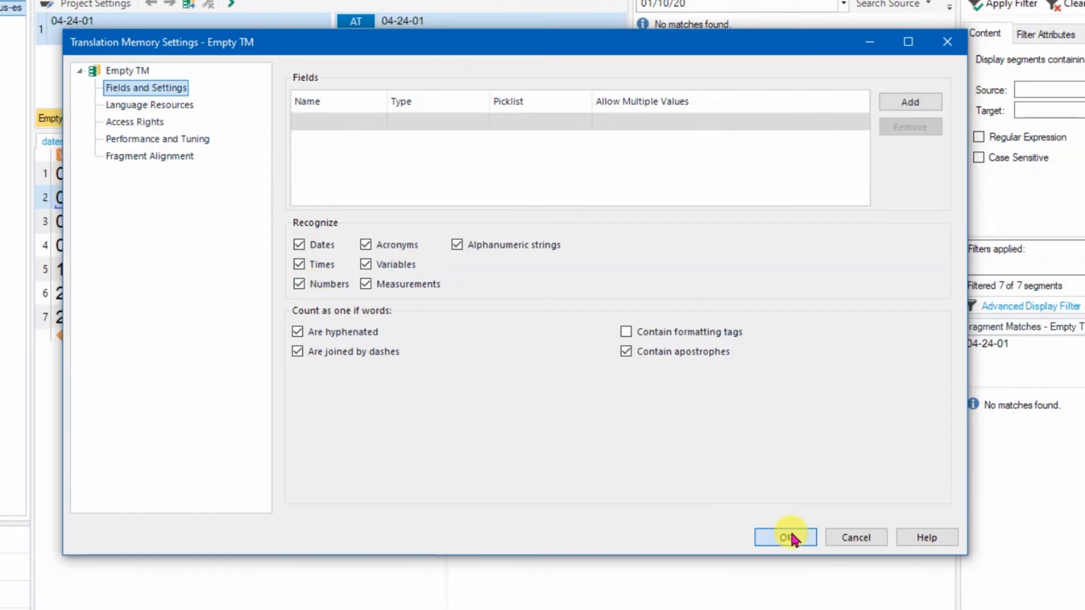
left_click(141, 144)
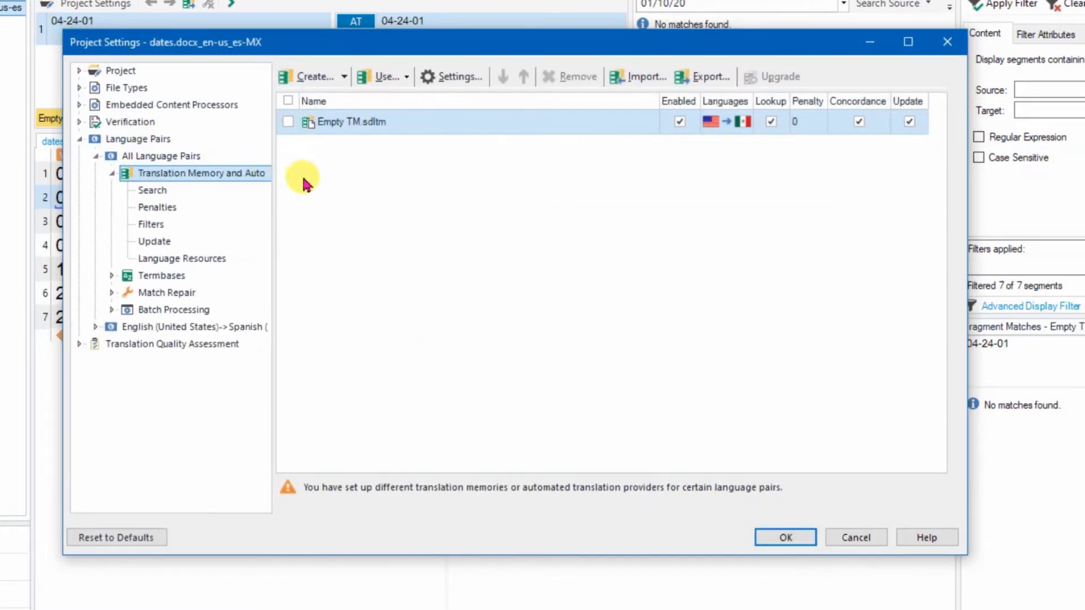
left_click(783, 534)
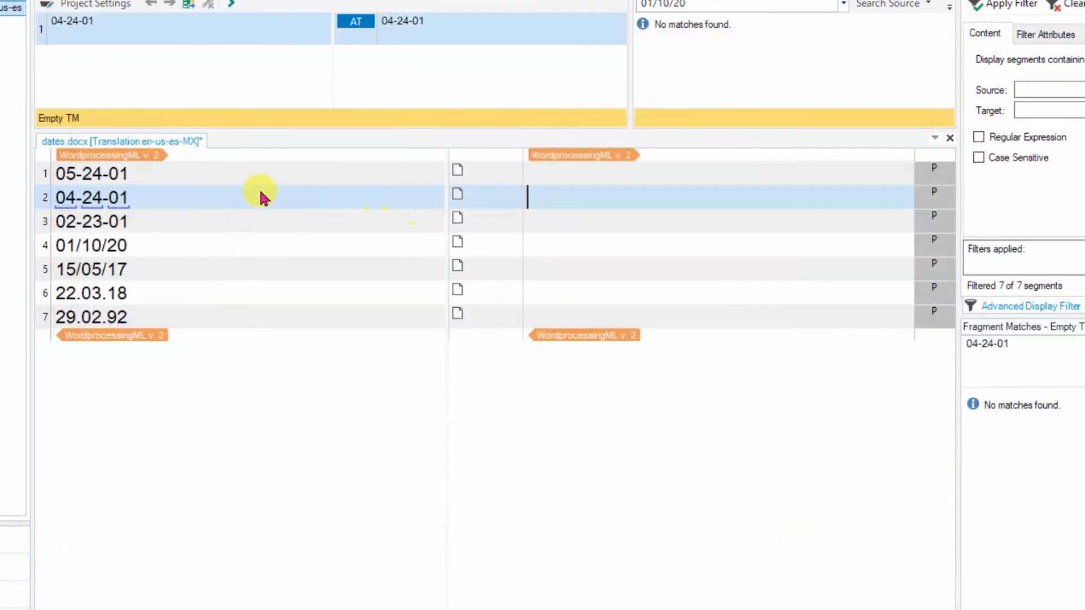
Step: Go through segments 1 to 7 in order to fill each empty target with its automatically translated date
left_click(557, 177)
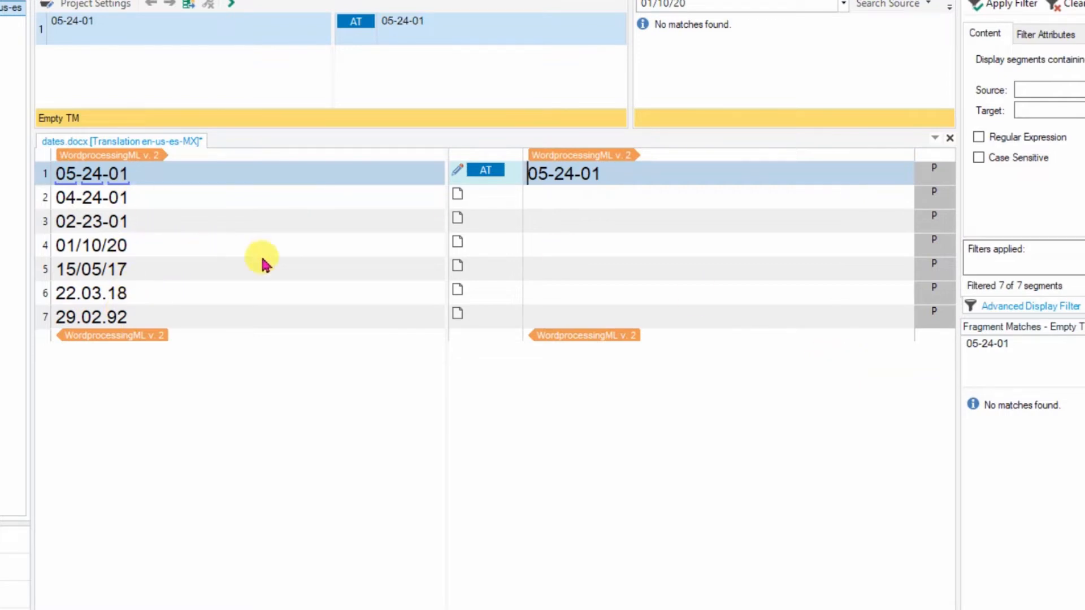
mouse_move(495, 171)
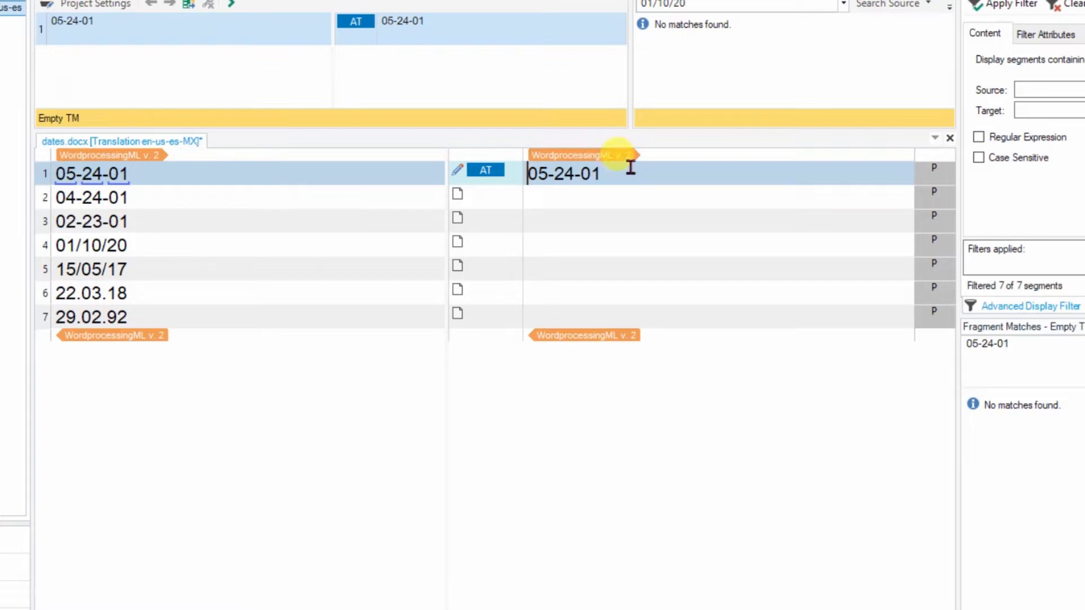
left_click(569, 192)
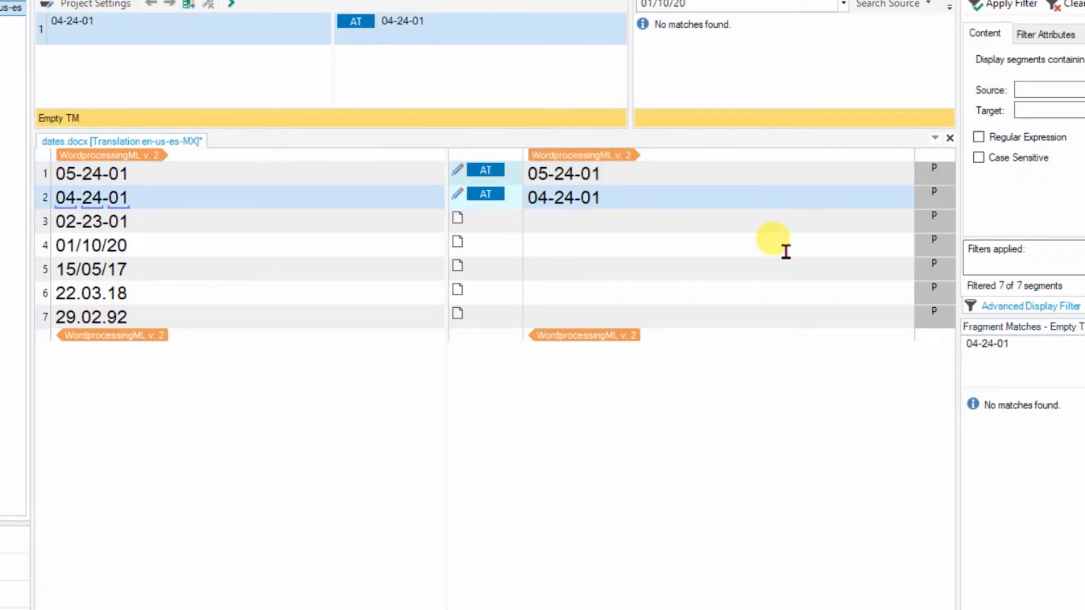
key("Down")
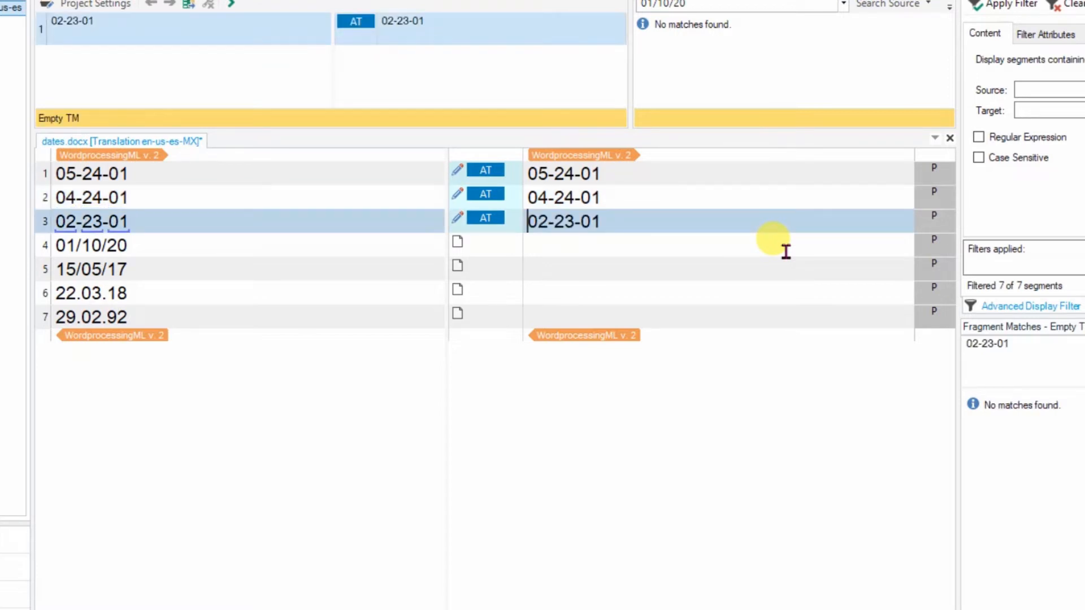
key("Down")
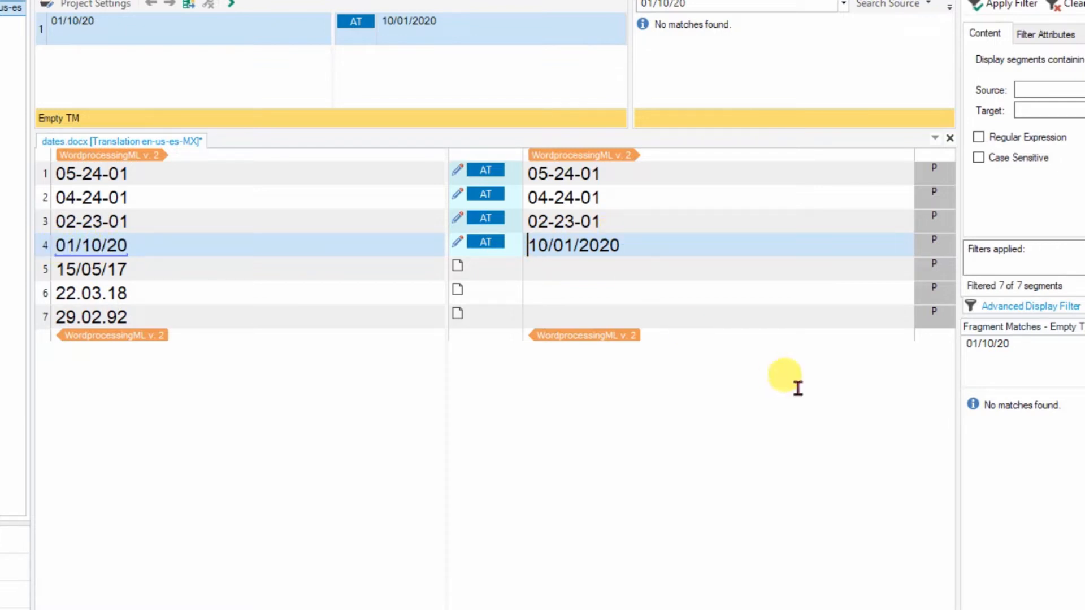
key("Down")
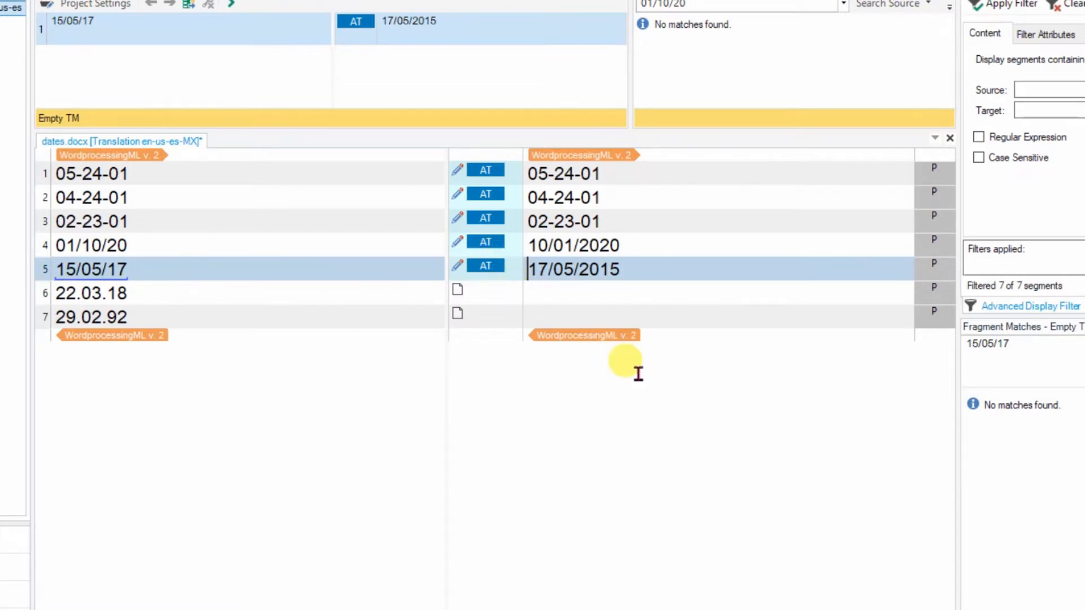
key("Down")
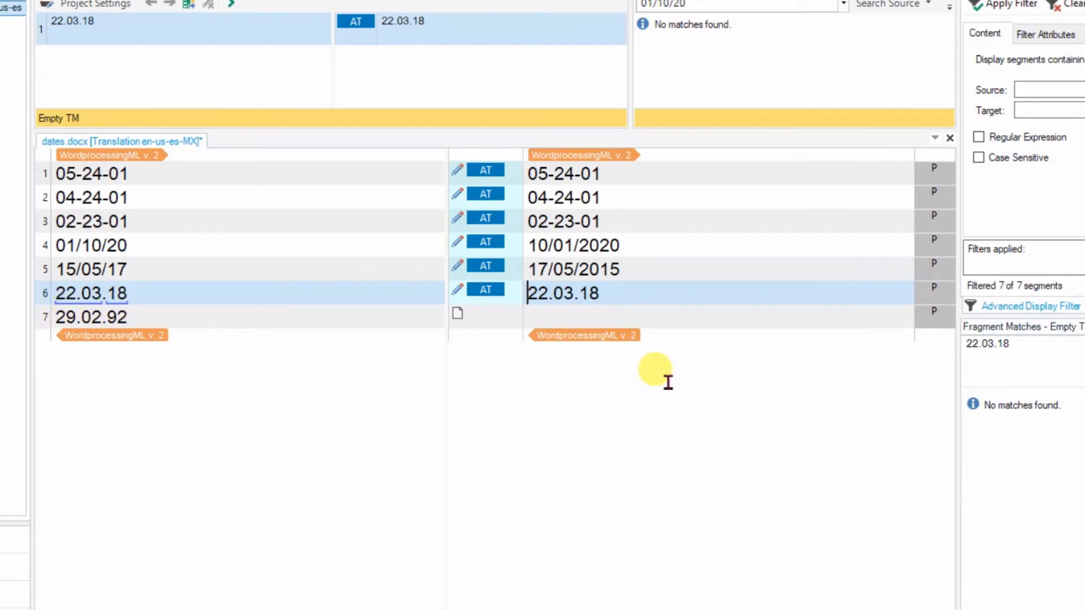
key("Down")
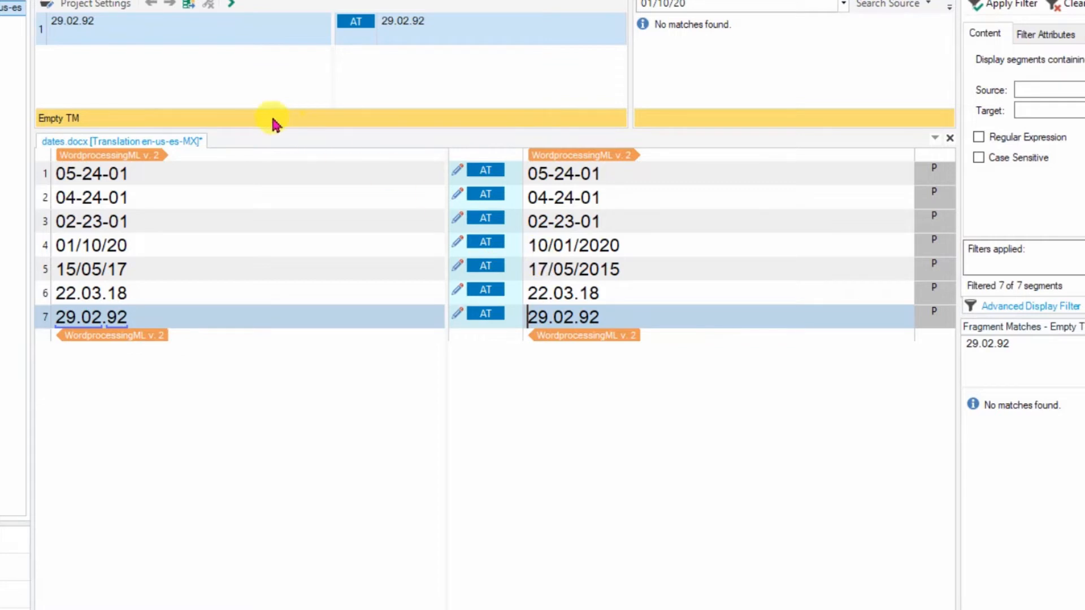
Step: Open the Dates and Times auto-substitution settings for the English (United States) to Spanish (Mexico) language pair
left_click(92, 11)
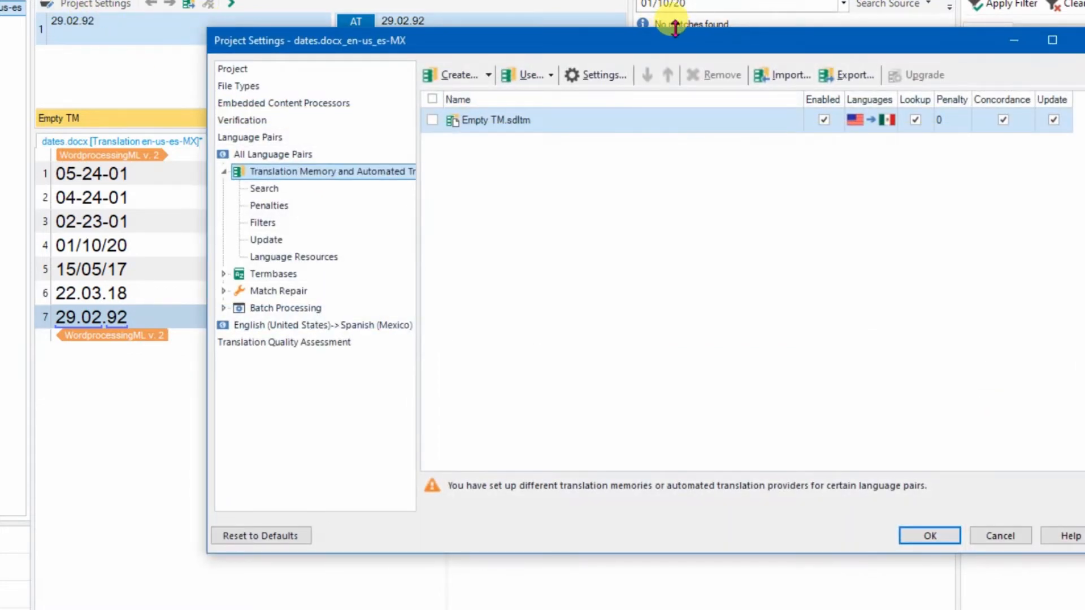
left_click_drag(566, 47, 435, 29)
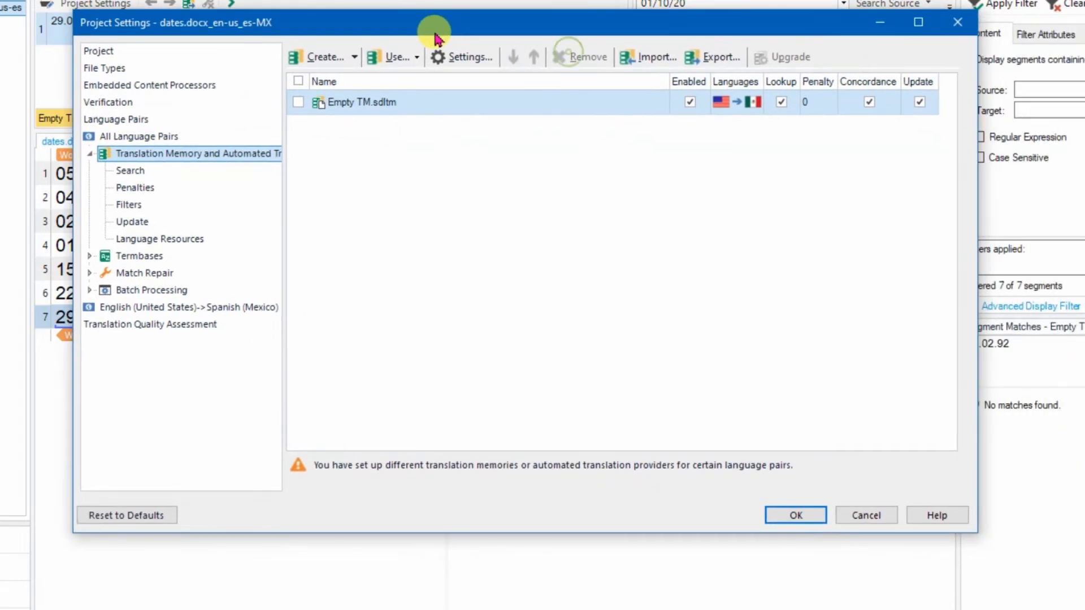
left_click(140, 311)
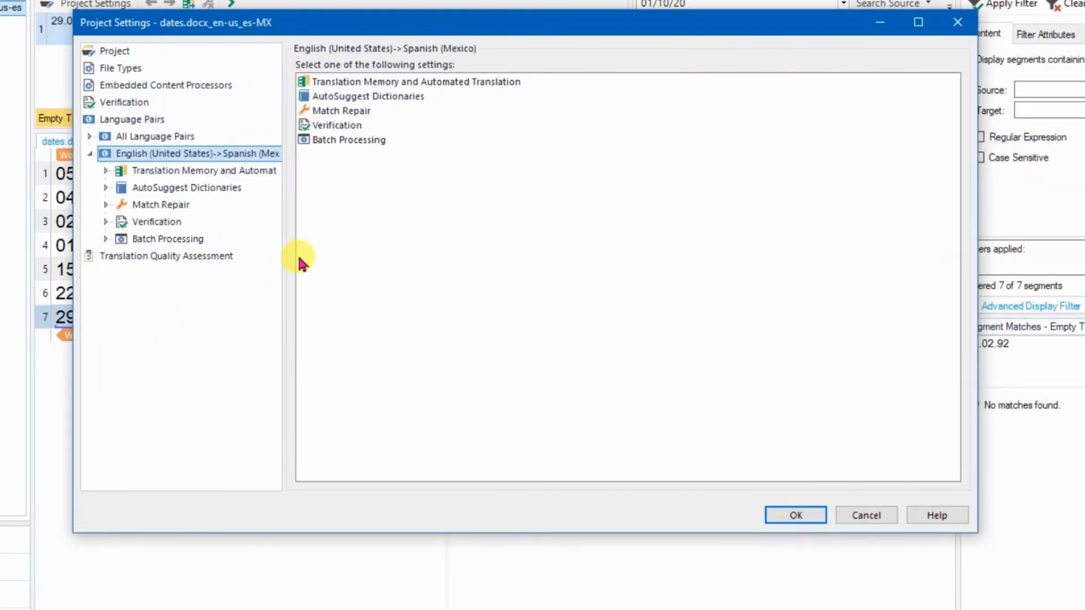
left_click_drag(286, 242, 486, 242)
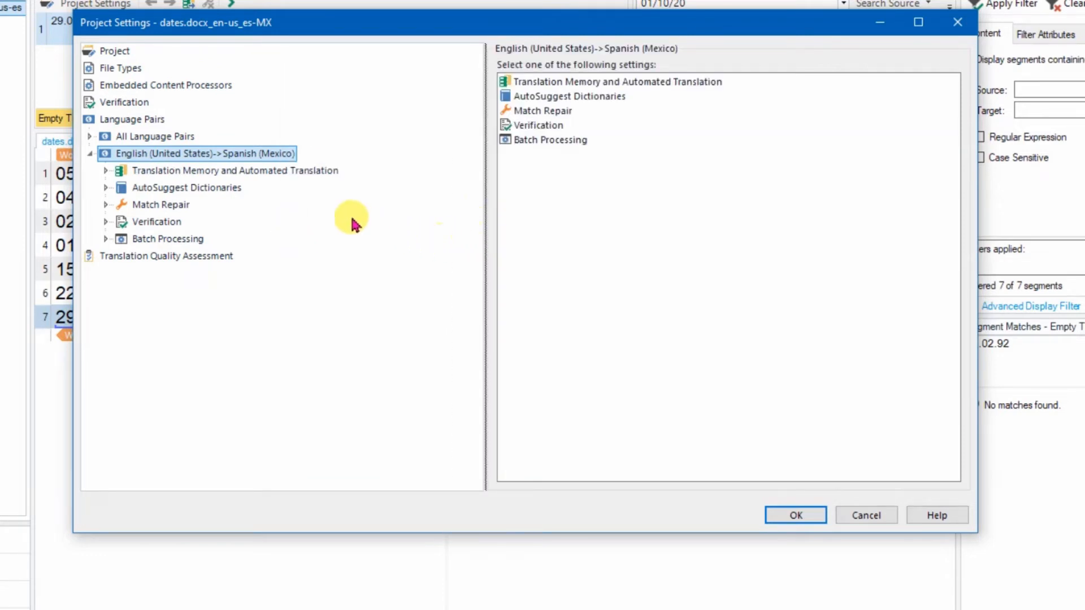
double_click(148, 180)
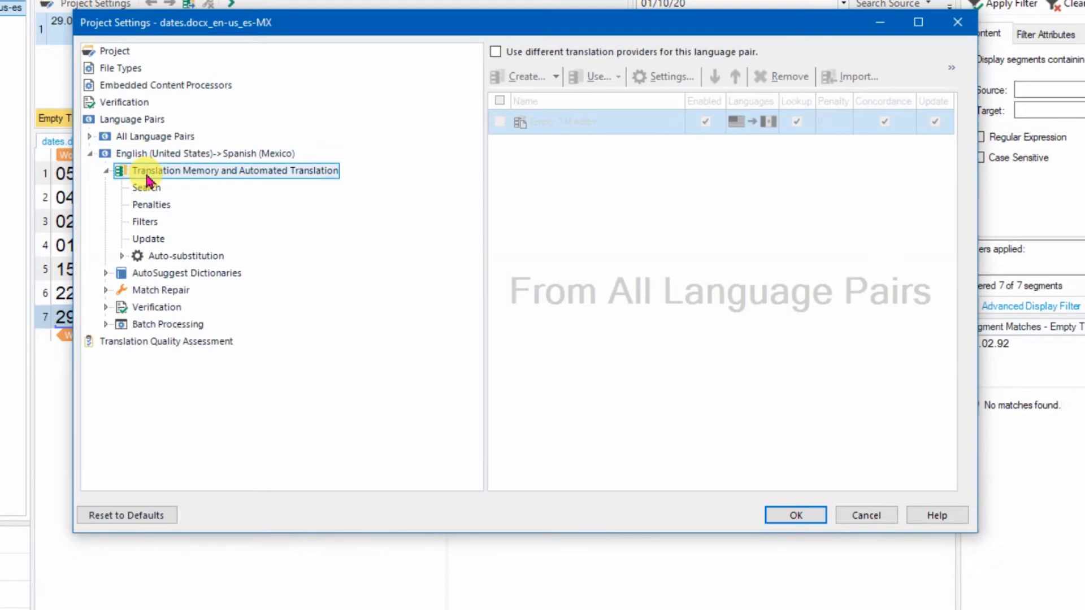
double_click(151, 258)
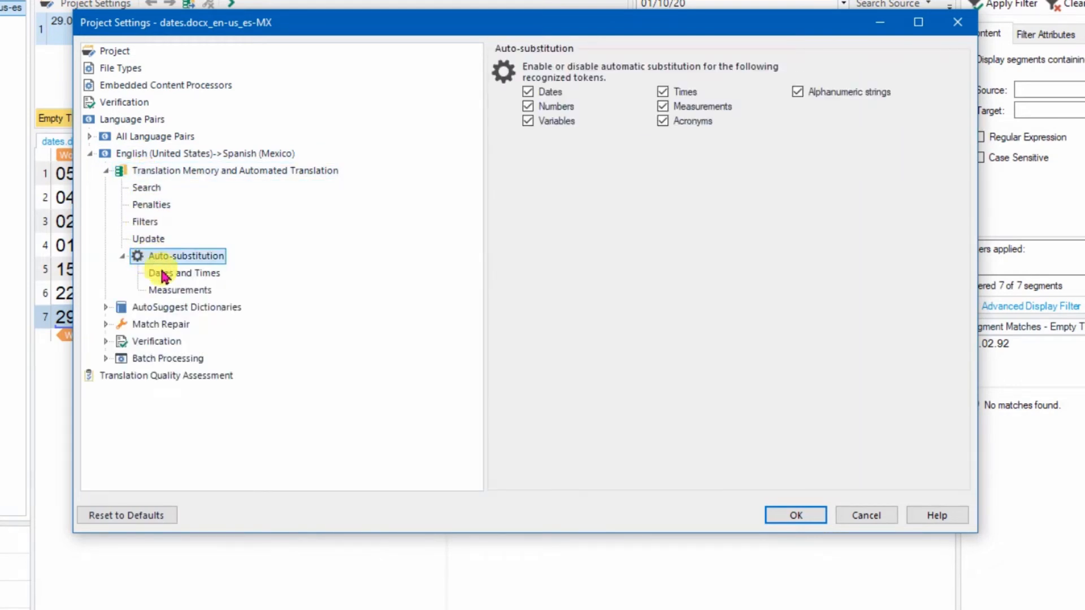
left_click(184, 275)
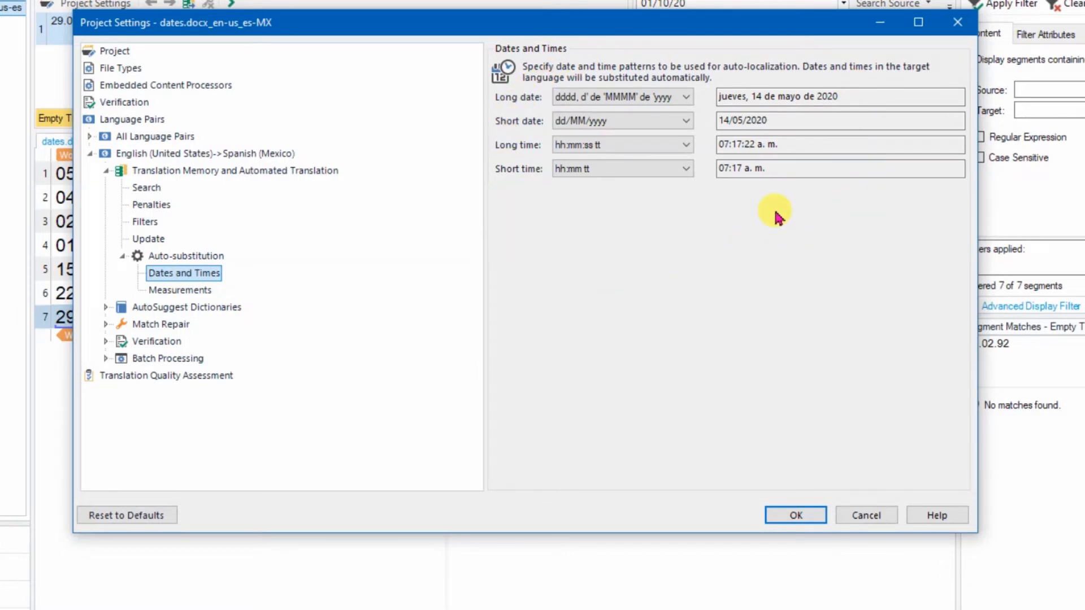
Step: Set the short date auto-substitution pattern to dd-MM-yy and apply the project settings
left_click(686, 99)
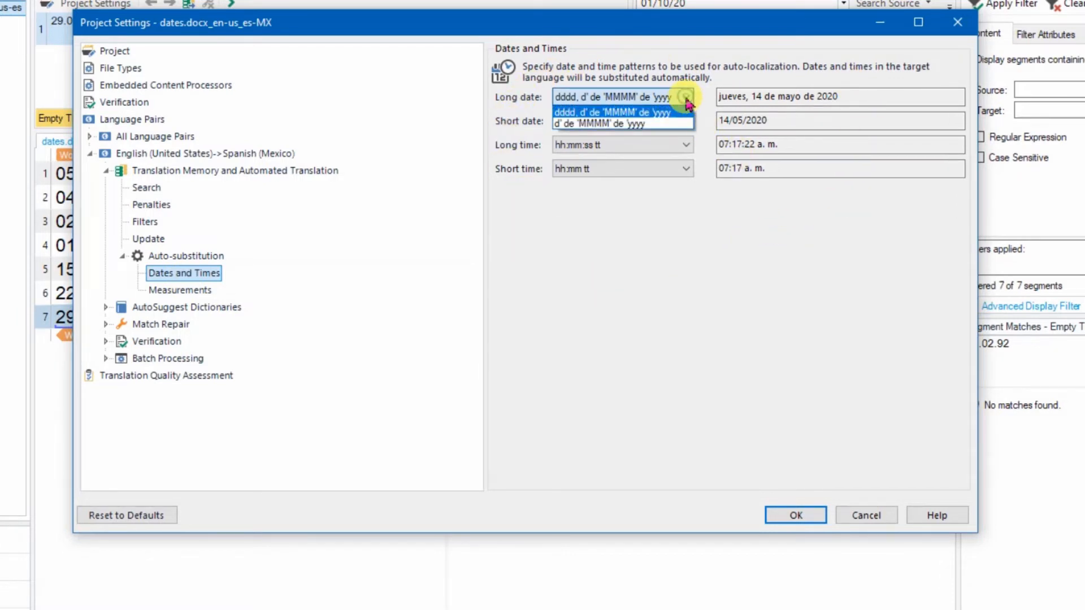
left_click(687, 99)
left_click(690, 121)
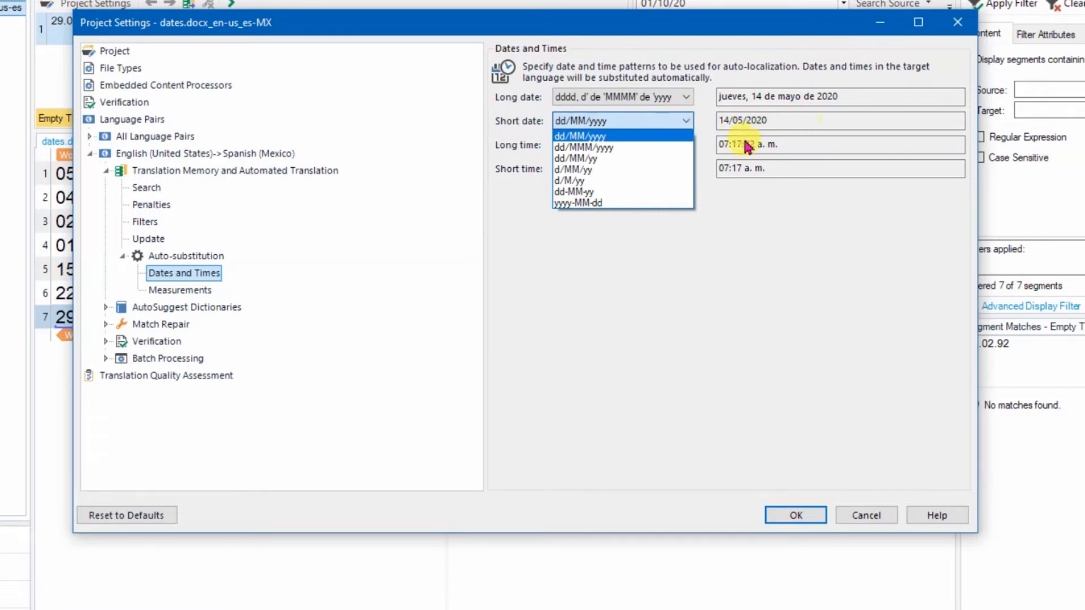
left_click(578, 192)
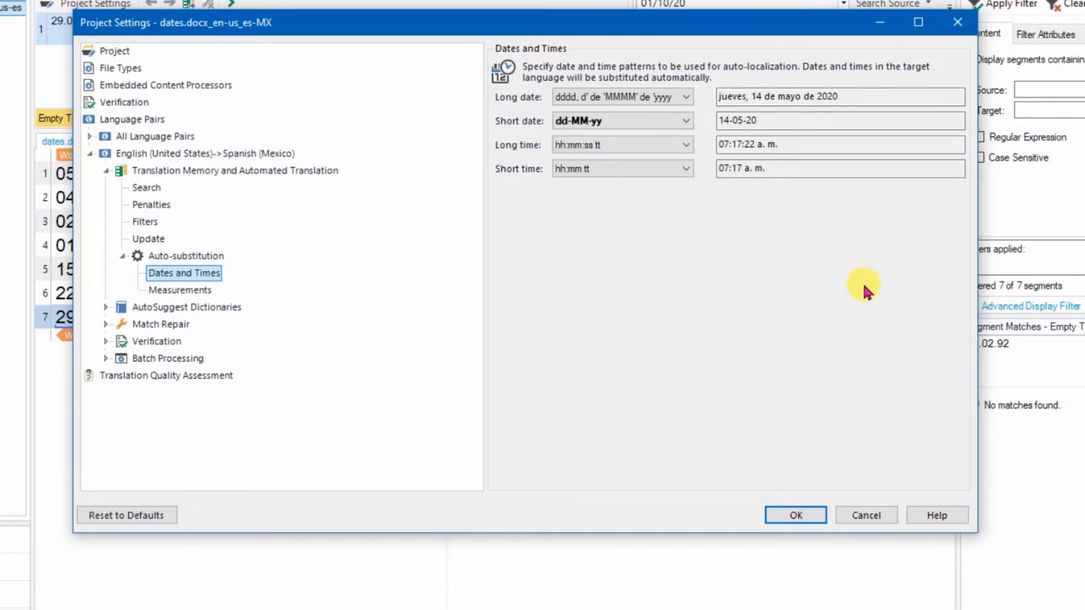
left_click(686, 123)
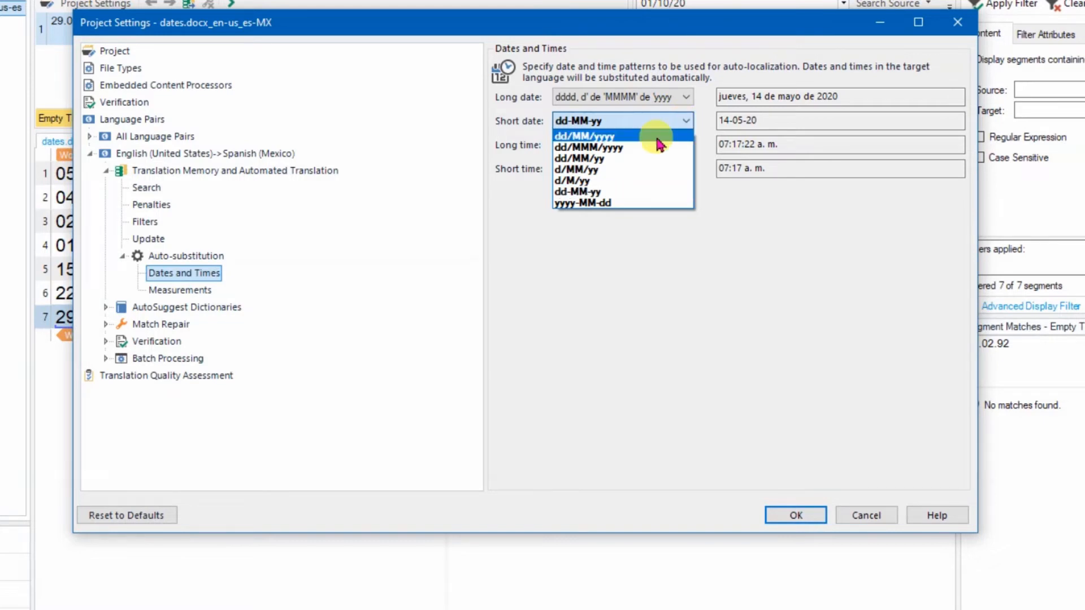
left_click(572, 191)
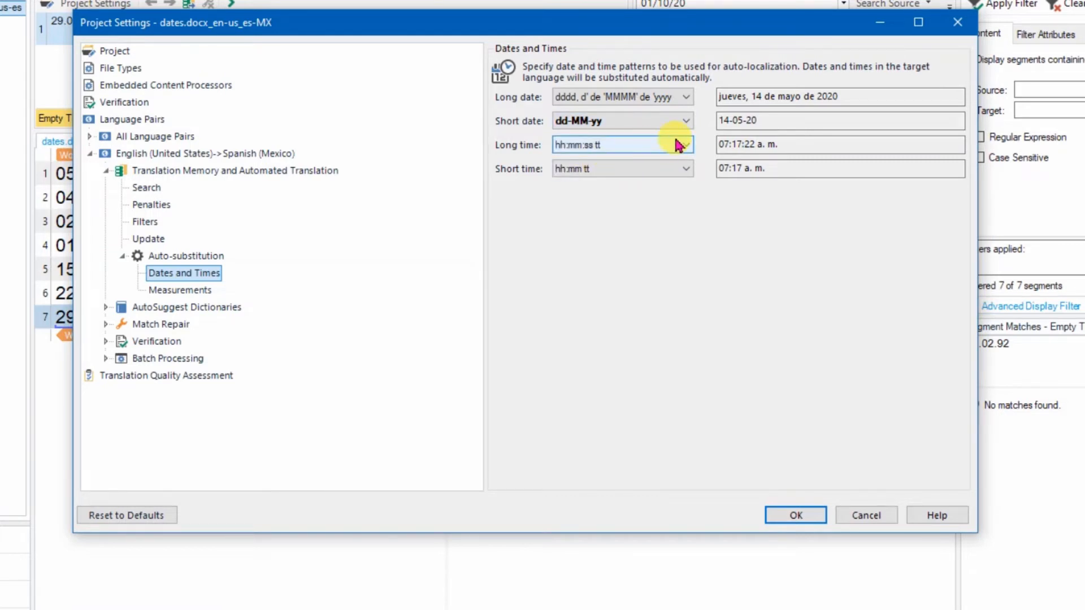
left_click(797, 515)
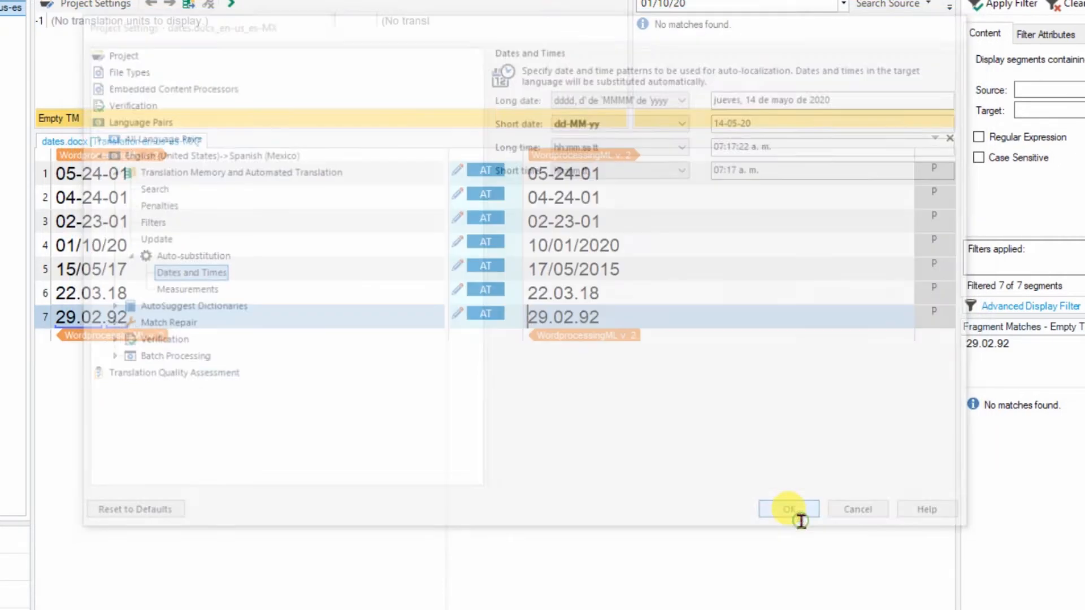
Step: Clear segment 4's target and re-enter the segment to refill it automatically as 10-01-20
left_click(621, 246)
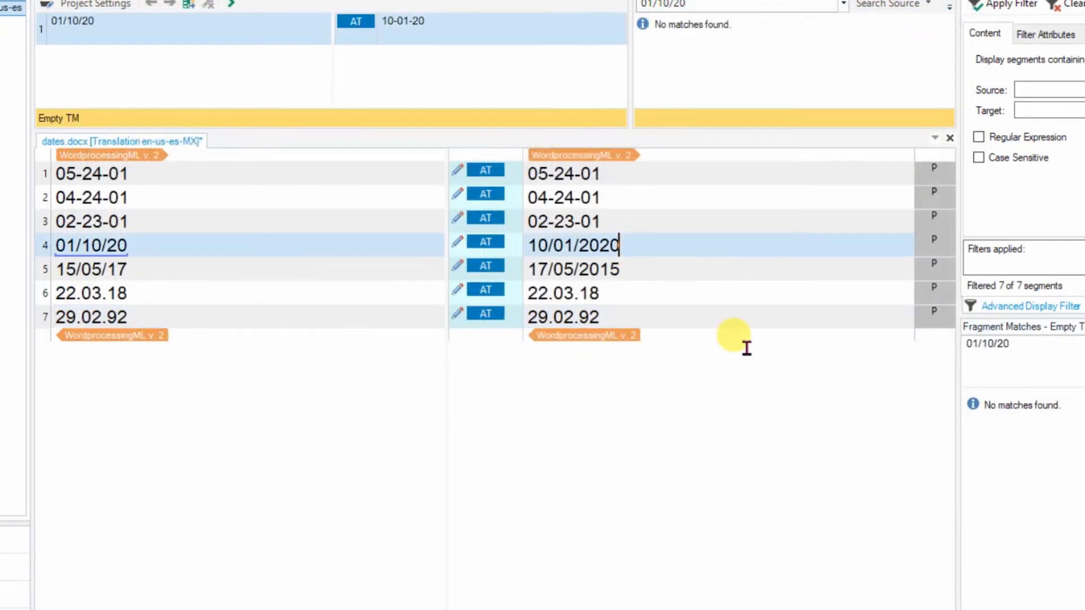
key("alt+Delete")
key("Up")
key("Down")
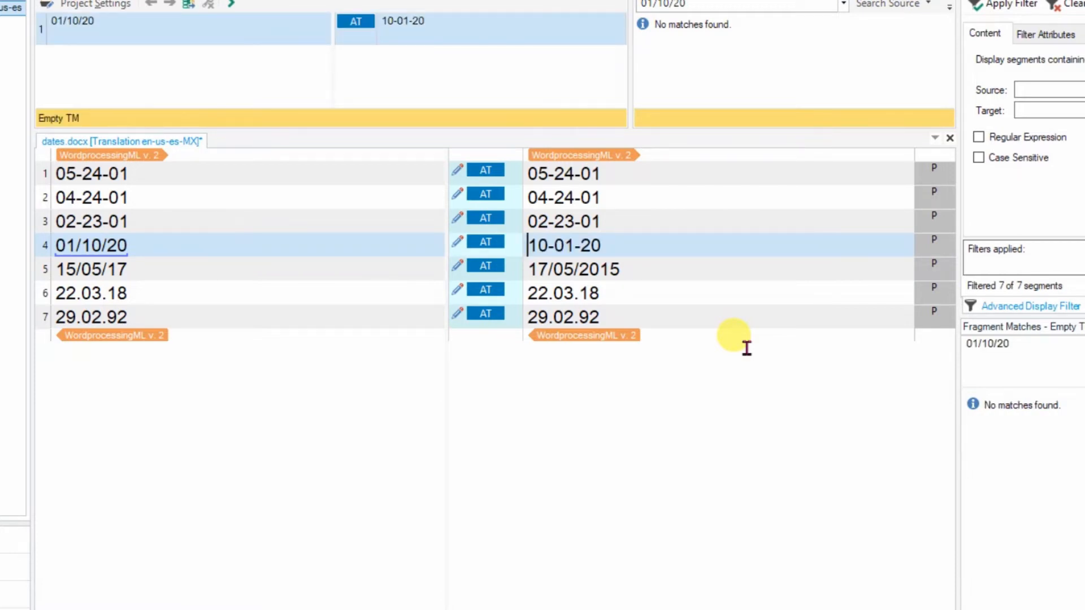
Step: Clear segment 5's target and re-enter the segment to refill it automatically as 17-05-15
key("Down")
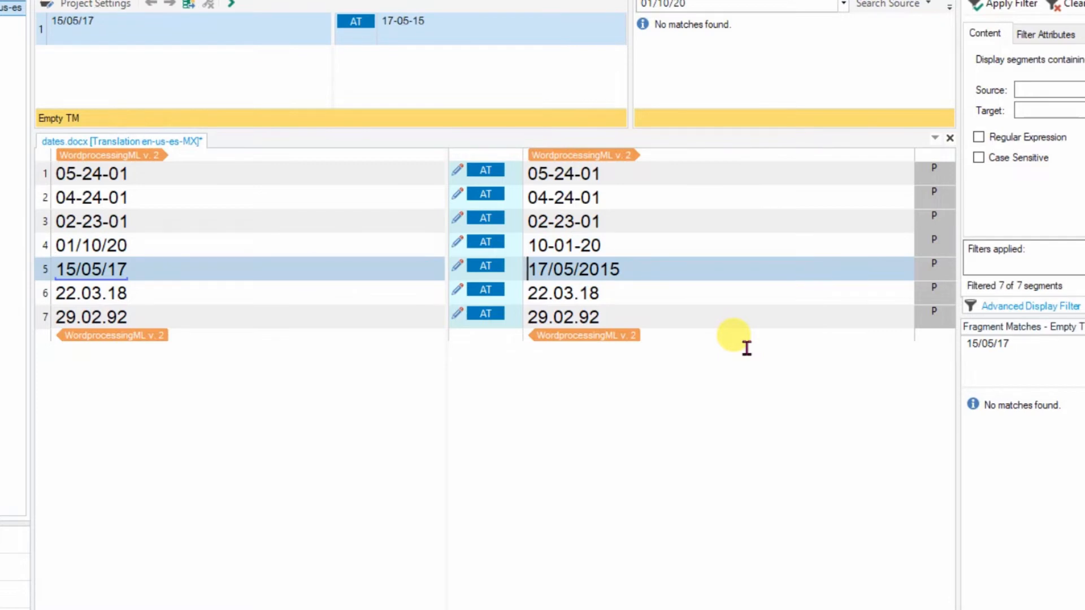
key("alt+Delete")
key("Up")
key("Down")
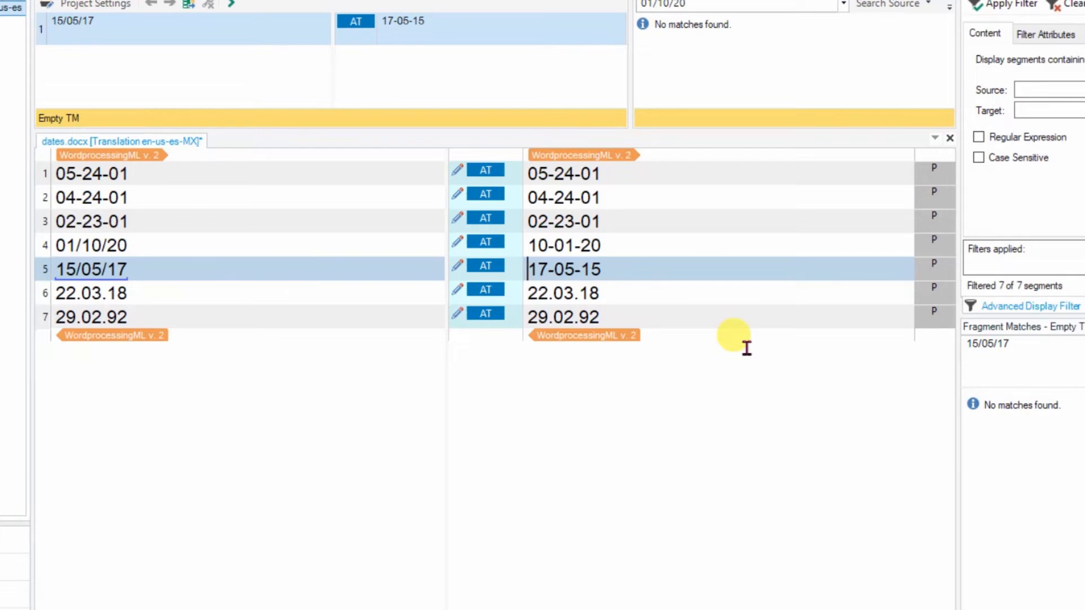
Step: Empty segment 5's target again and insert the localized date 17-05-15 with QuickPlace
key("alt+Delete")
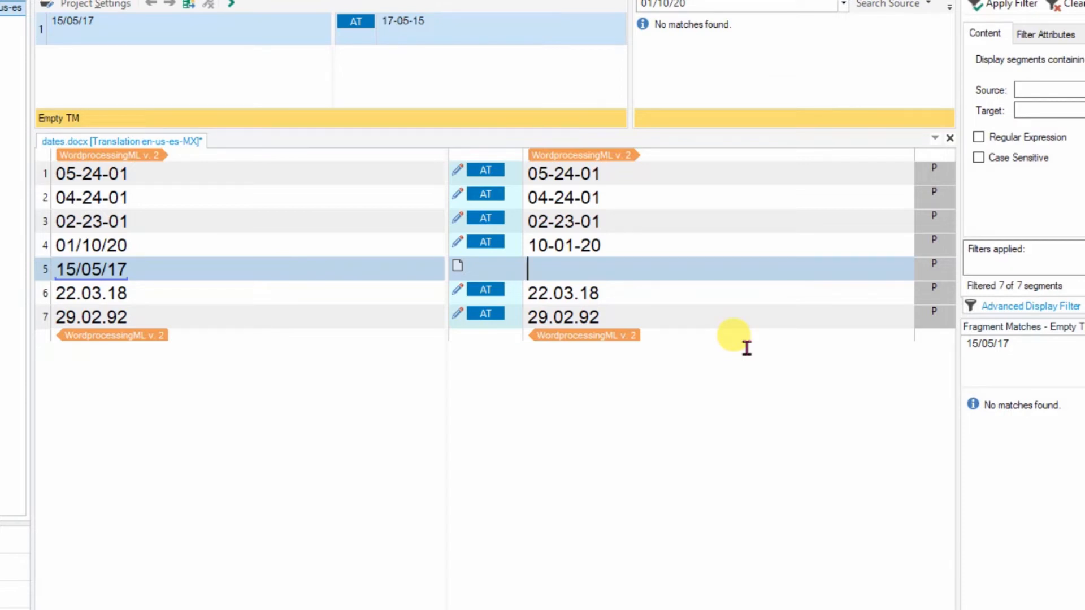
key("ctrl+comma")
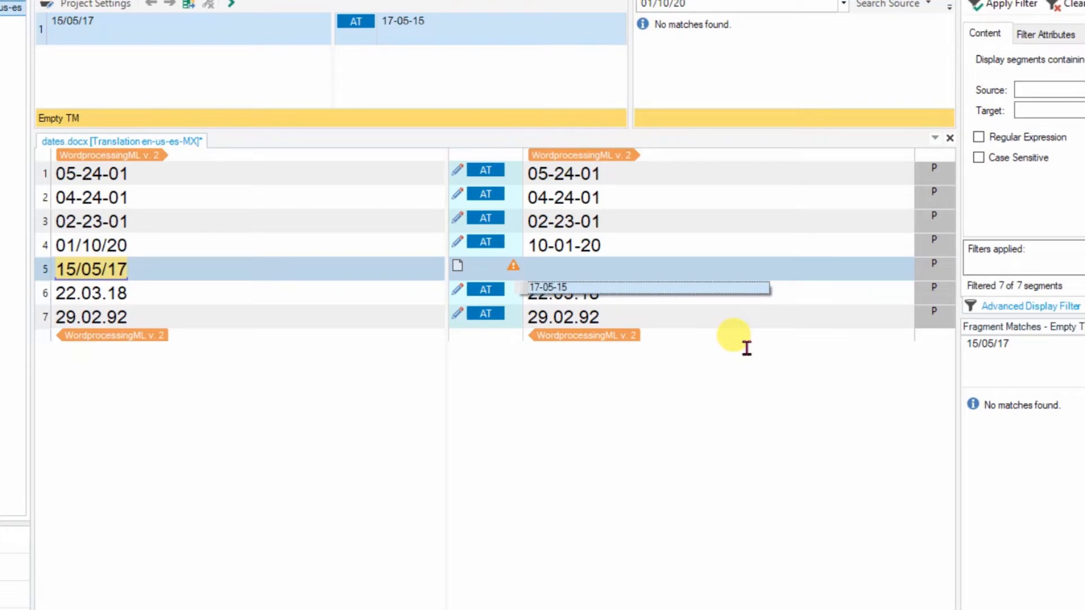
key("Return")
Step: Check the QuickPlace suggestion for segment 4's date without inserting it
key("Up")
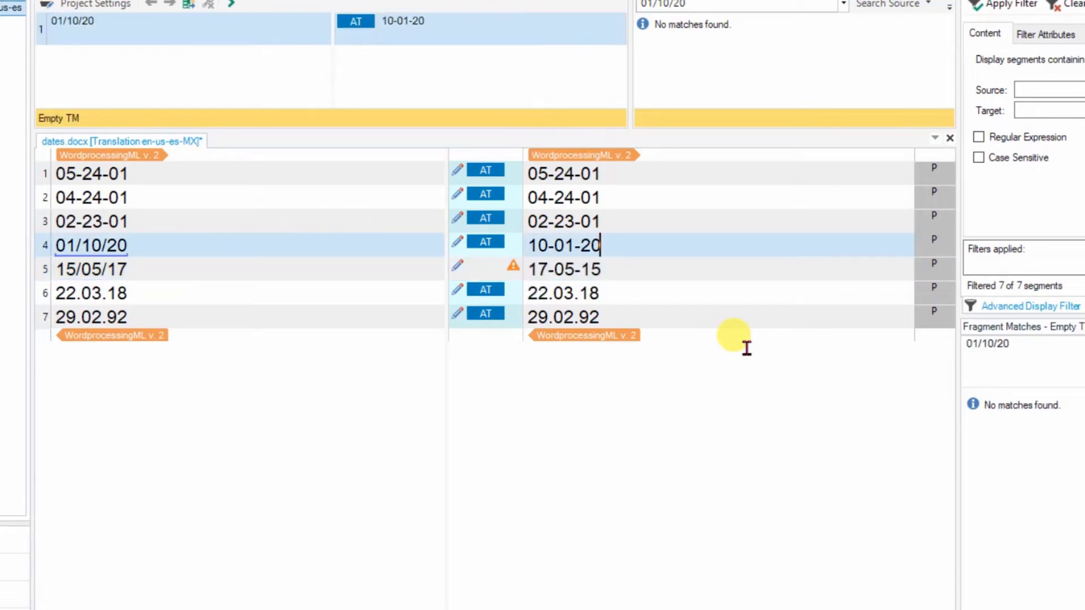
key("ctrl+comma")
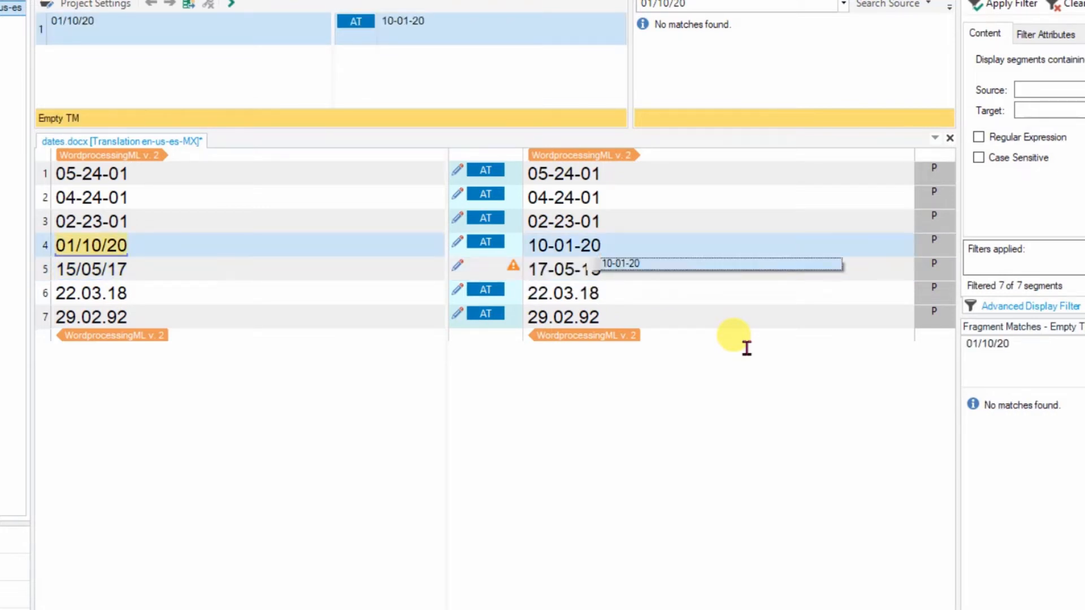
key("Escape")
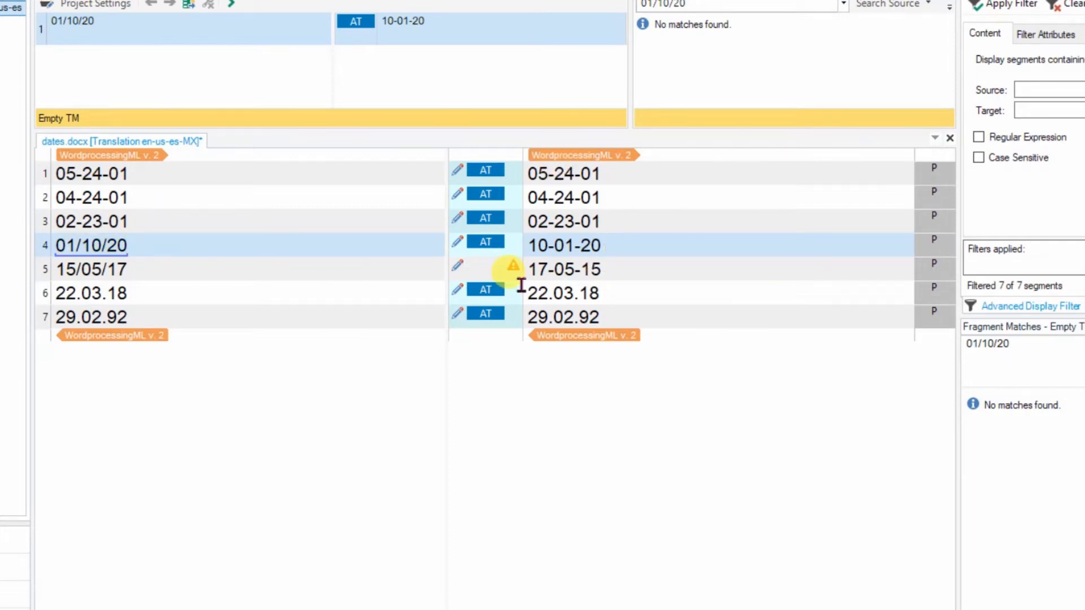
Step: Inspect segment 1's translation details and compare the source and target dates in segments 1 and 2
mouse_move(520, 285)
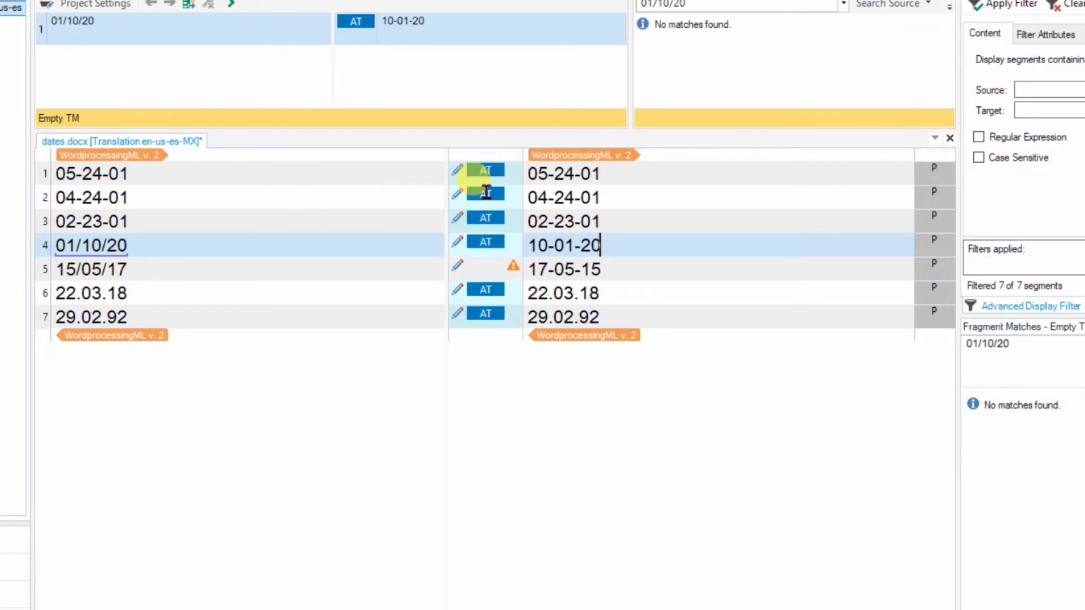
mouse_move(486, 174)
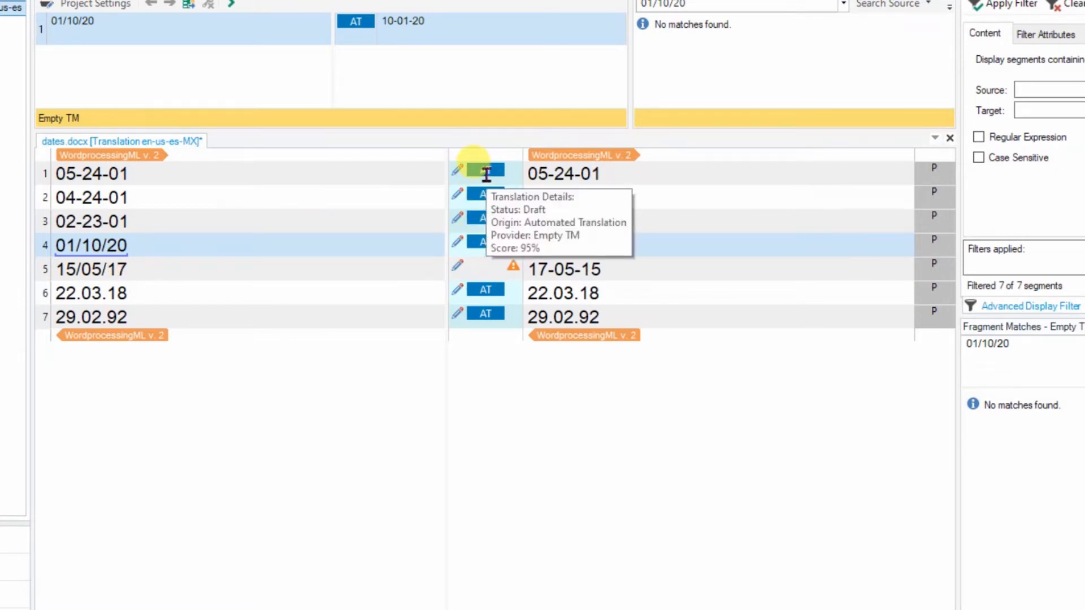
left_click(620, 173)
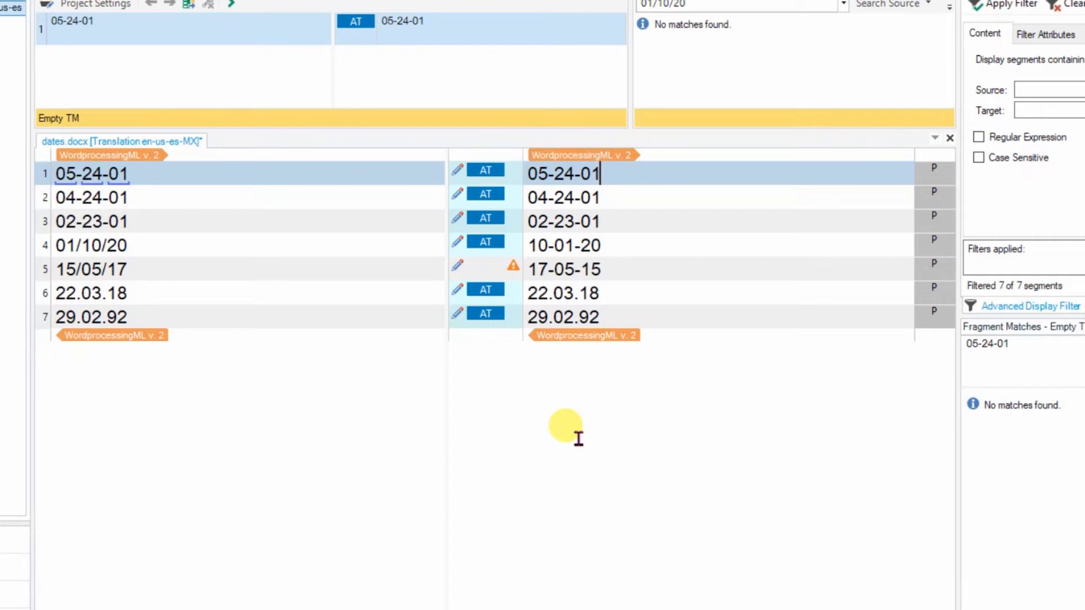
left_click(612, 200)
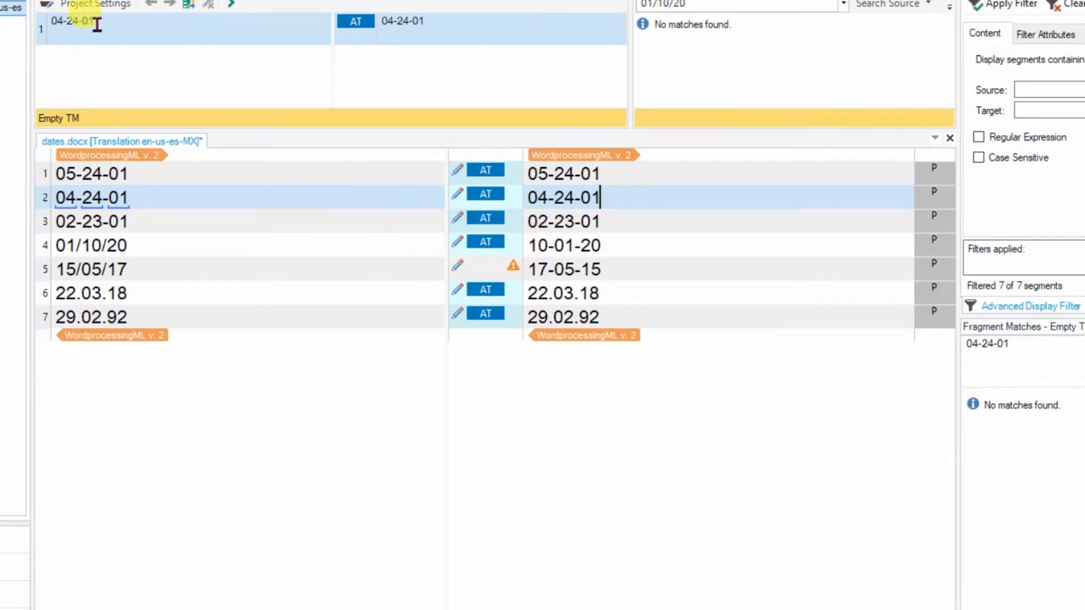
Step: Turn off recognition of dates and numbers in the Empty TM translation memory and apply the project settings
left_click(81, 7)
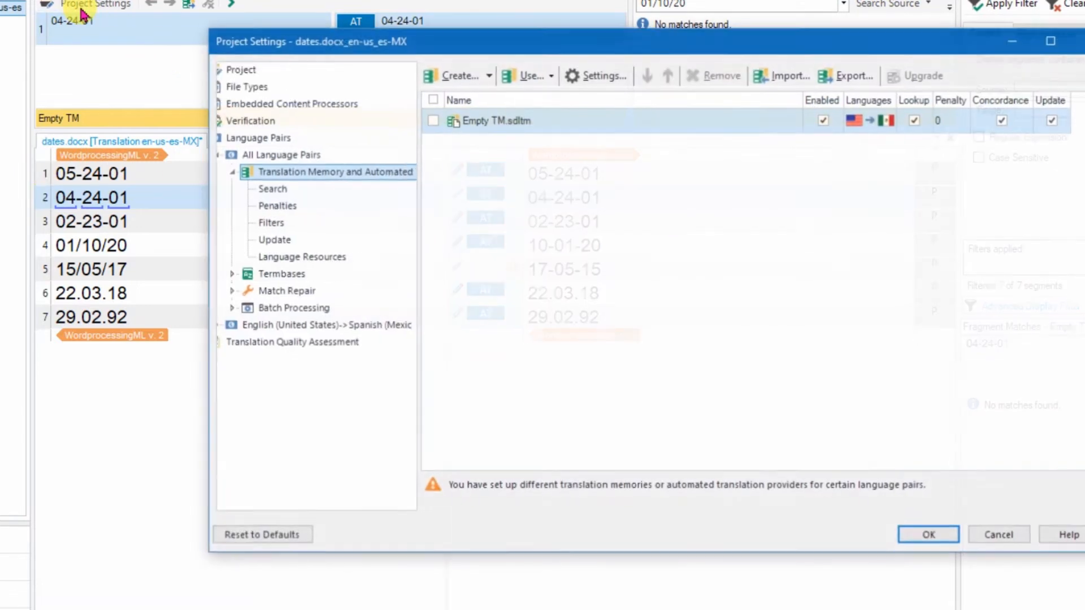
left_click_drag(595, 54, 378, 48)
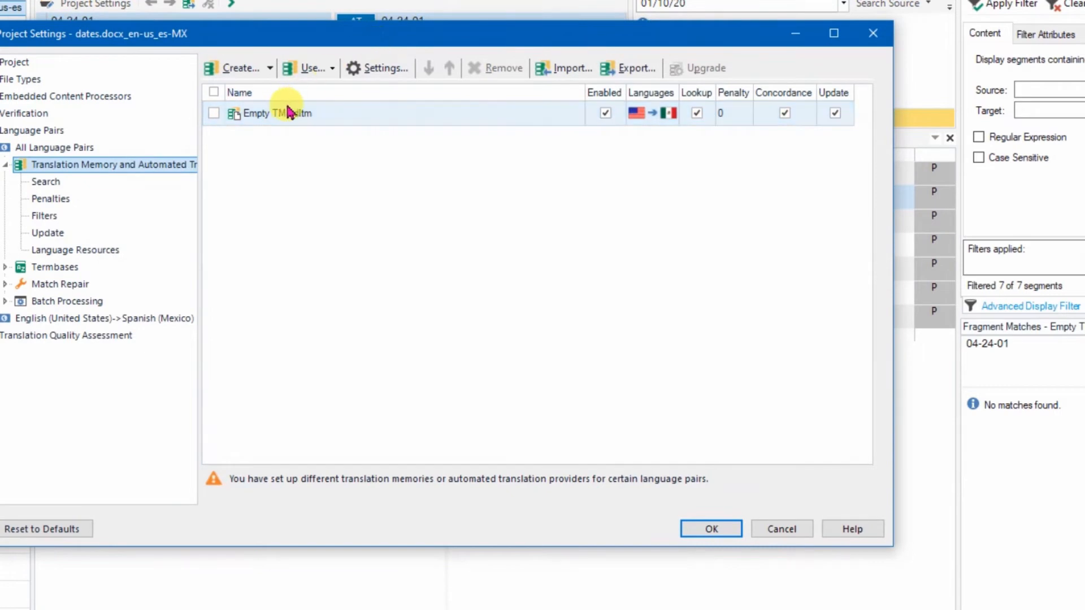
left_click(378, 67)
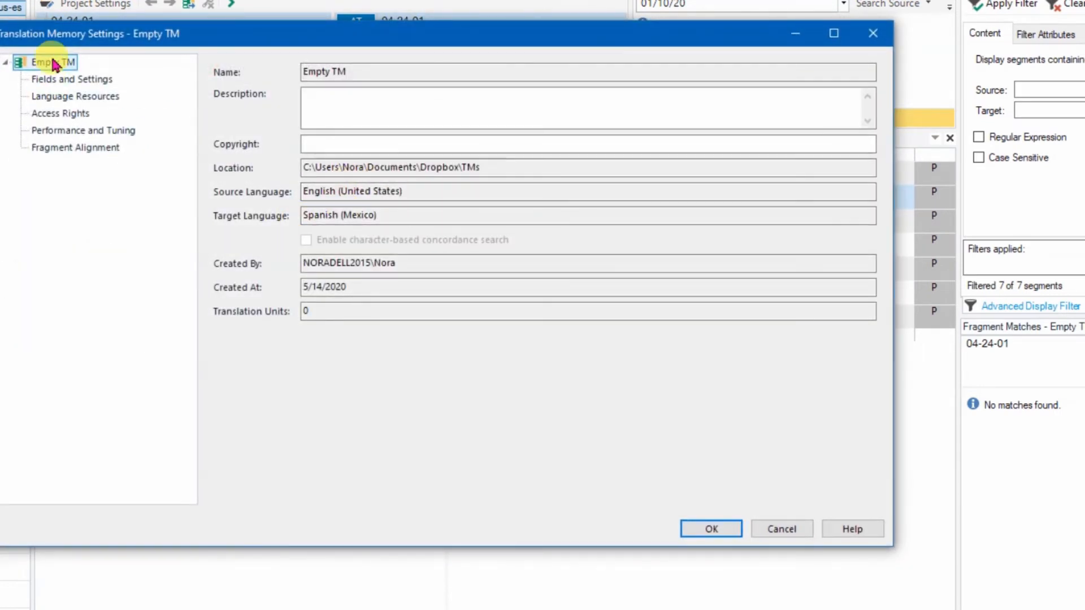
left_click(59, 78)
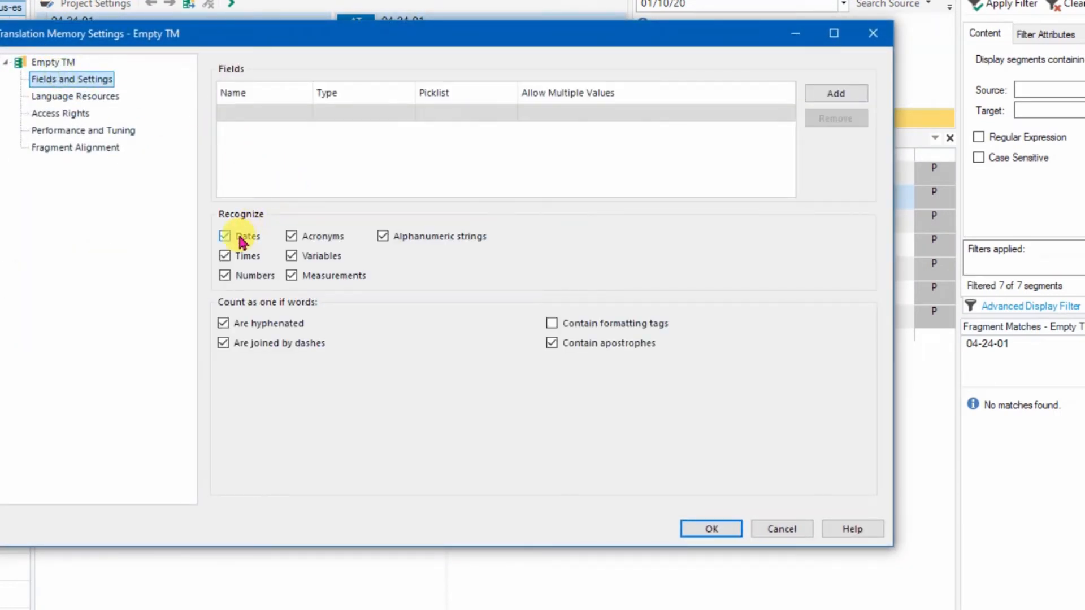
left_click(224, 275)
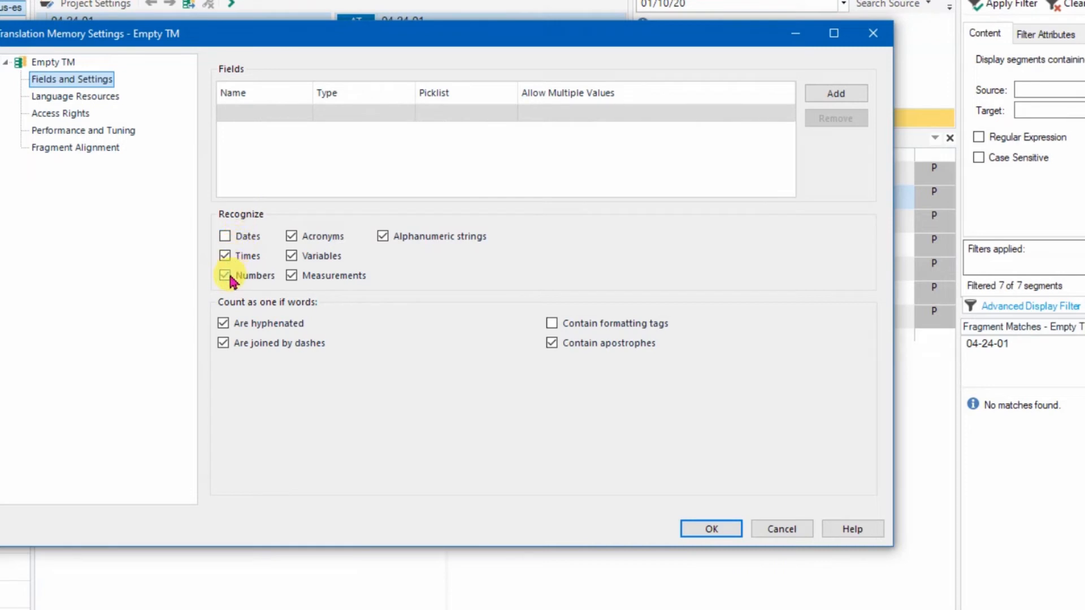
left_click(714, 537)
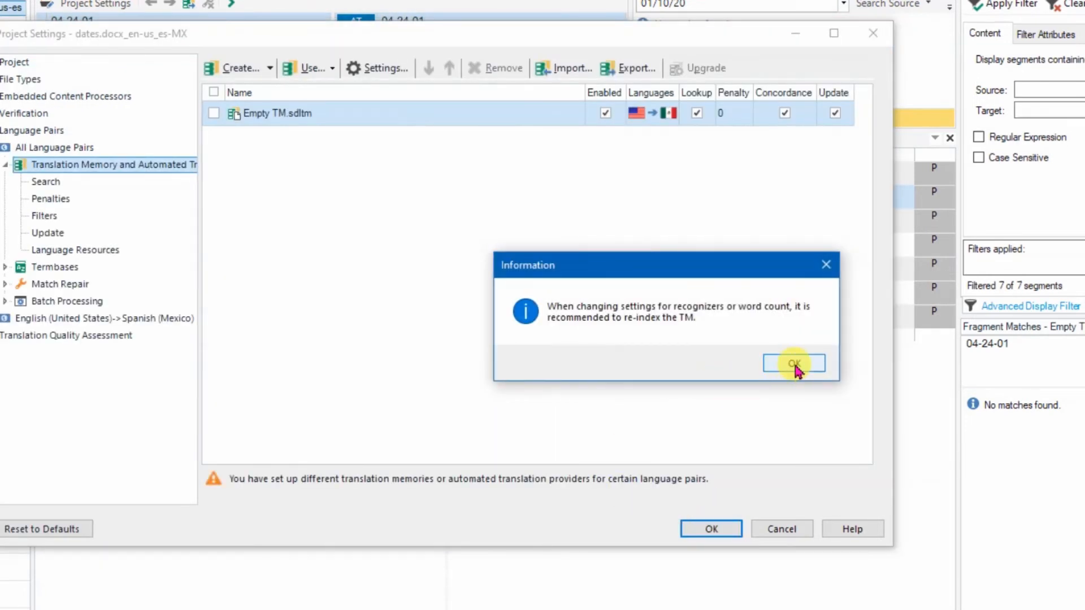
left_click(794, 365)
left_click(713, 529)
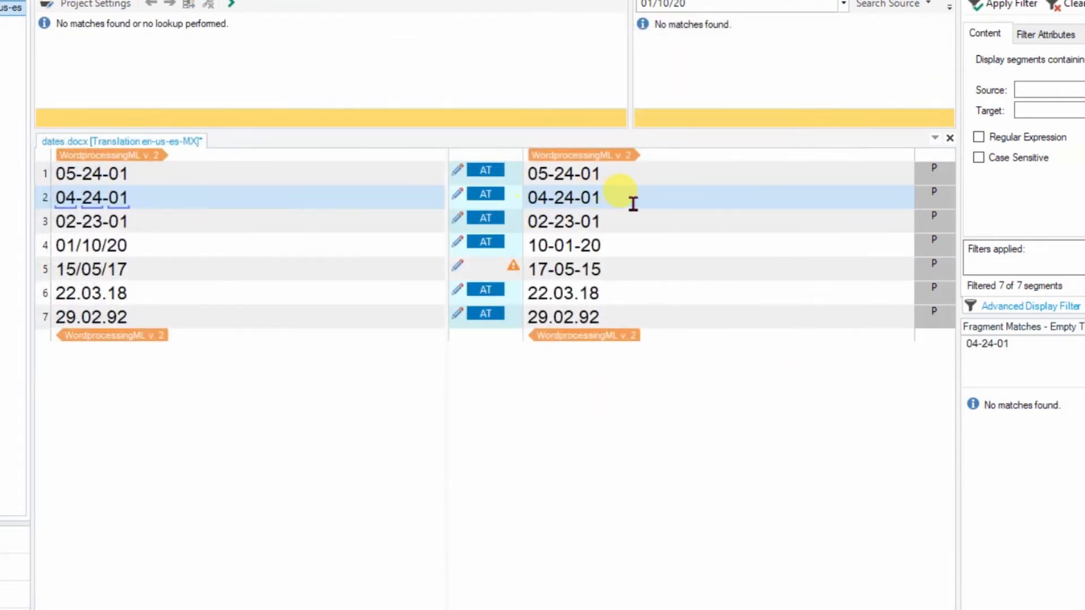
Step: Clear the targets of all seven segments at once and return to segment 1
left_click(43, 160)
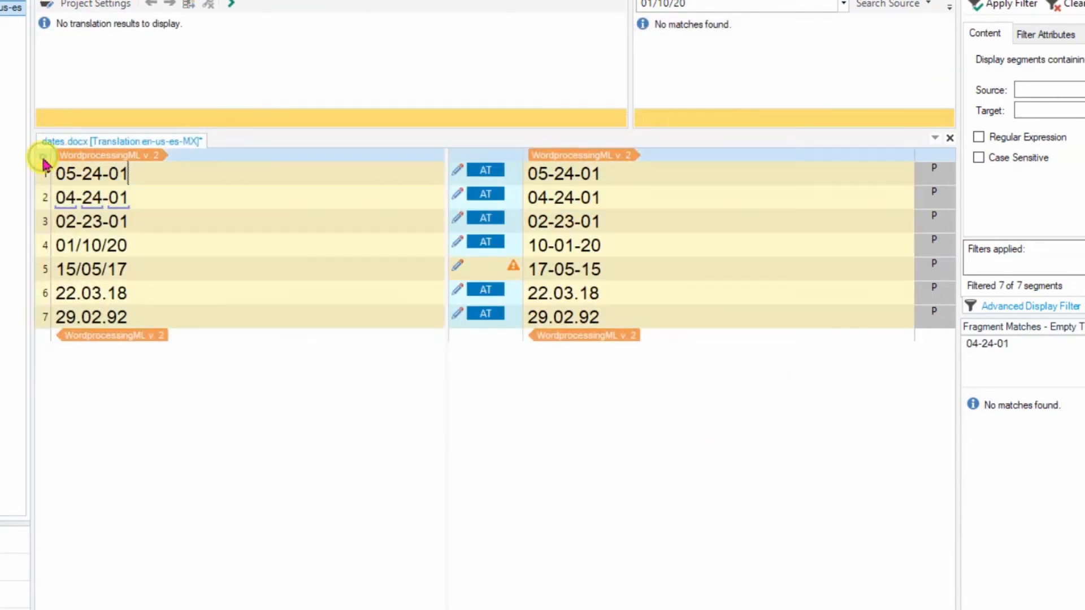
key("alt+Delete")
left_click(610, 173)
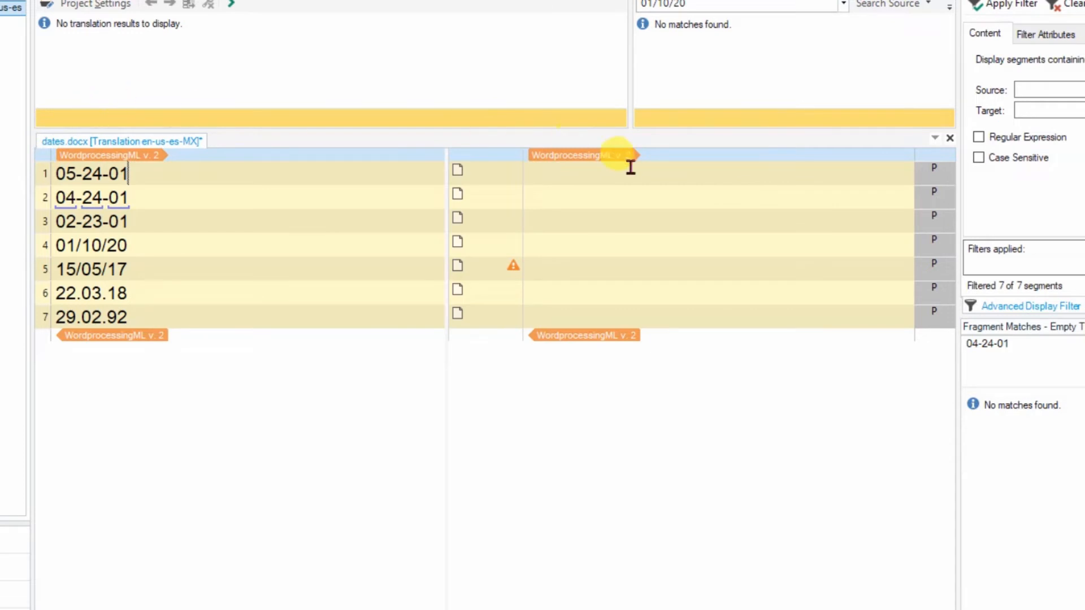
Step: Go through the segments down to 7 and back up to 1, checking for automatic filling or translation results
key("Down")
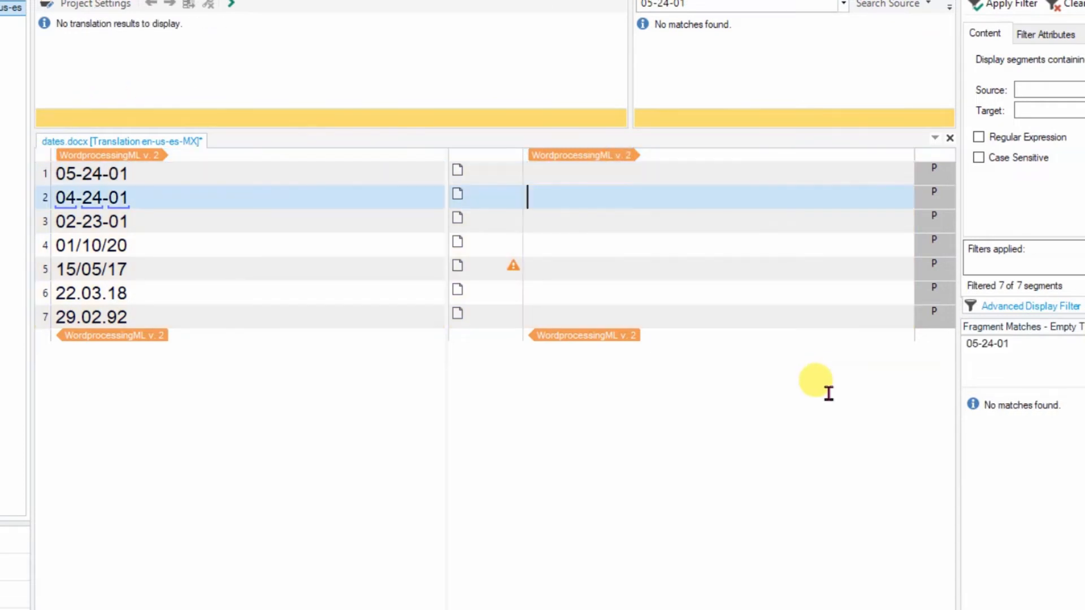
key("Down")
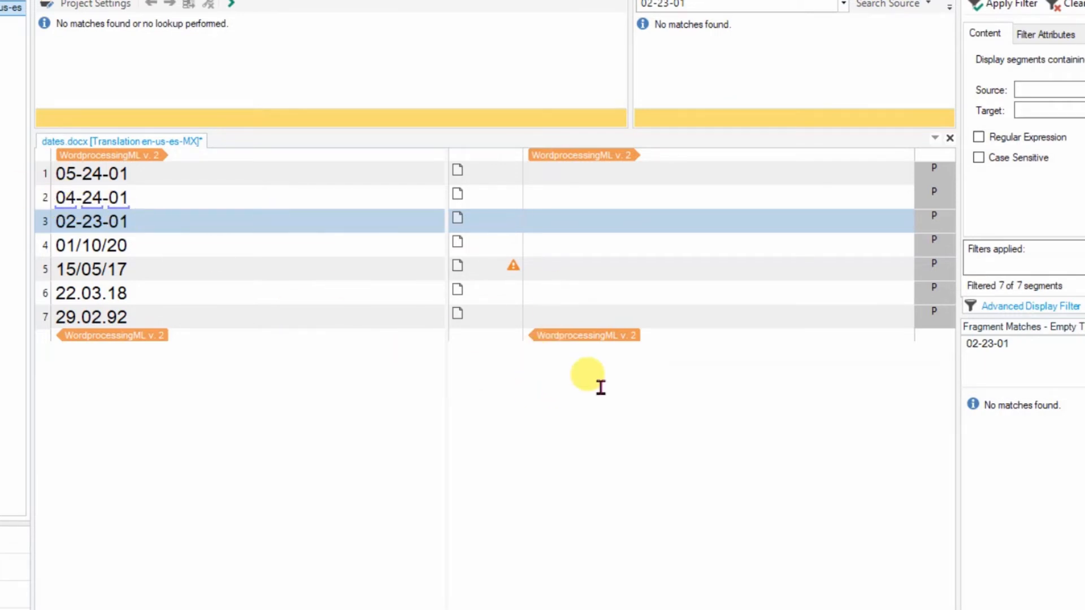
key("Down")
key("Down")
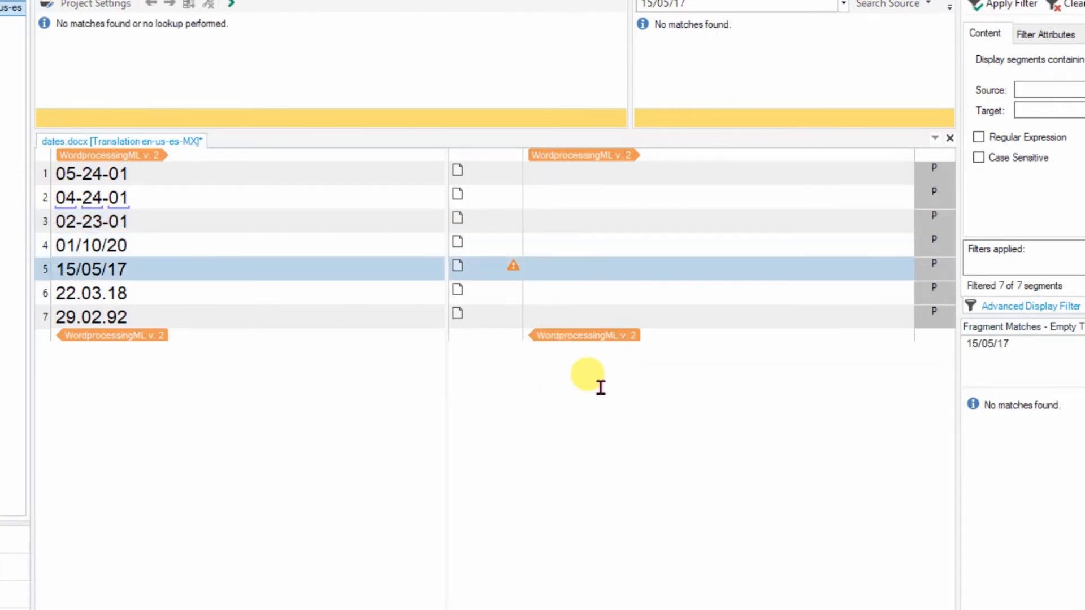
key("Down")
key("Down")
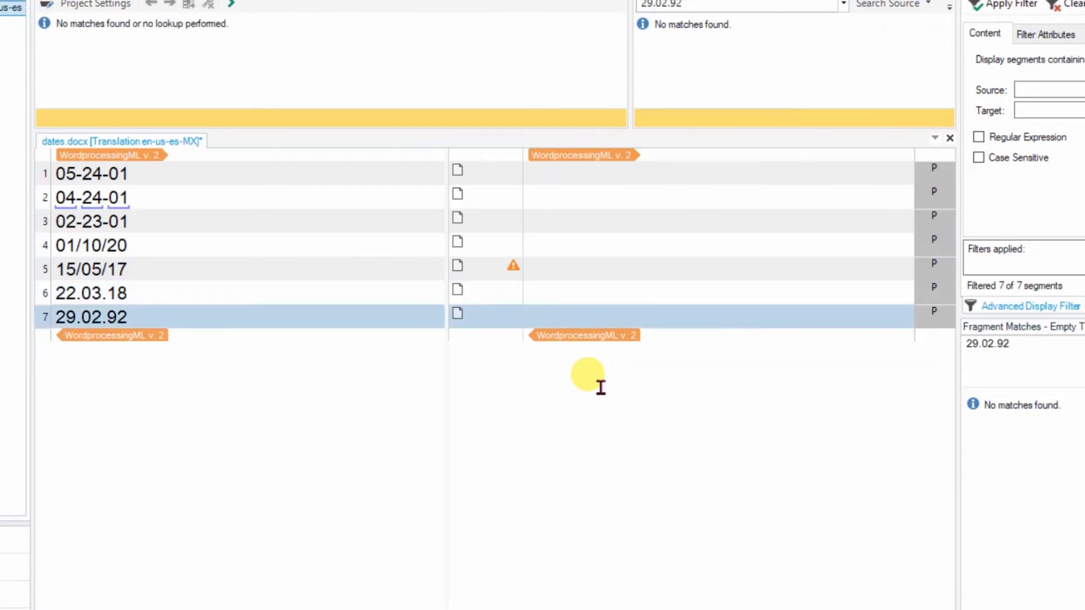
key("Up")
key("Up")
key("Up")
key("Up")
key("Up")
key("Up")
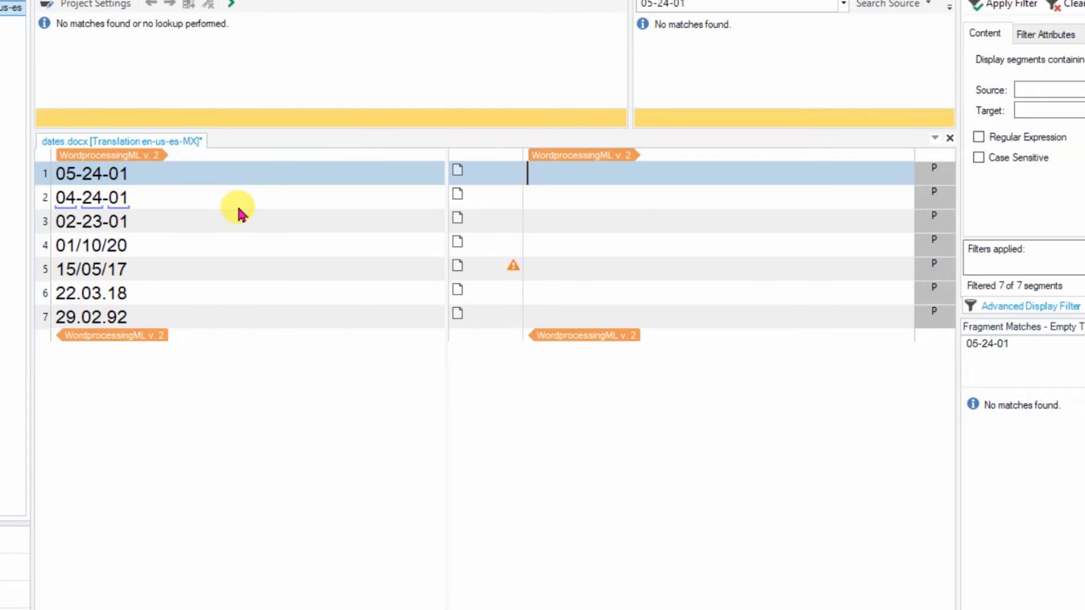
Step: Copy the source text into the target of all seven segments at once
left_click_drag(957, 174, 697, 181)
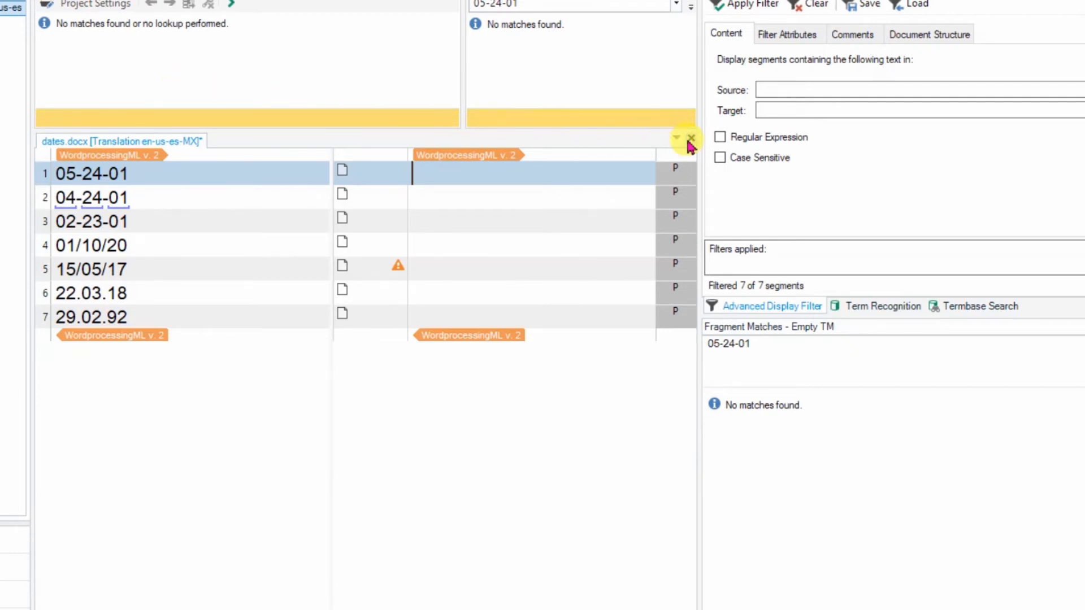
left_click_drag(701, 175, 919, 203)
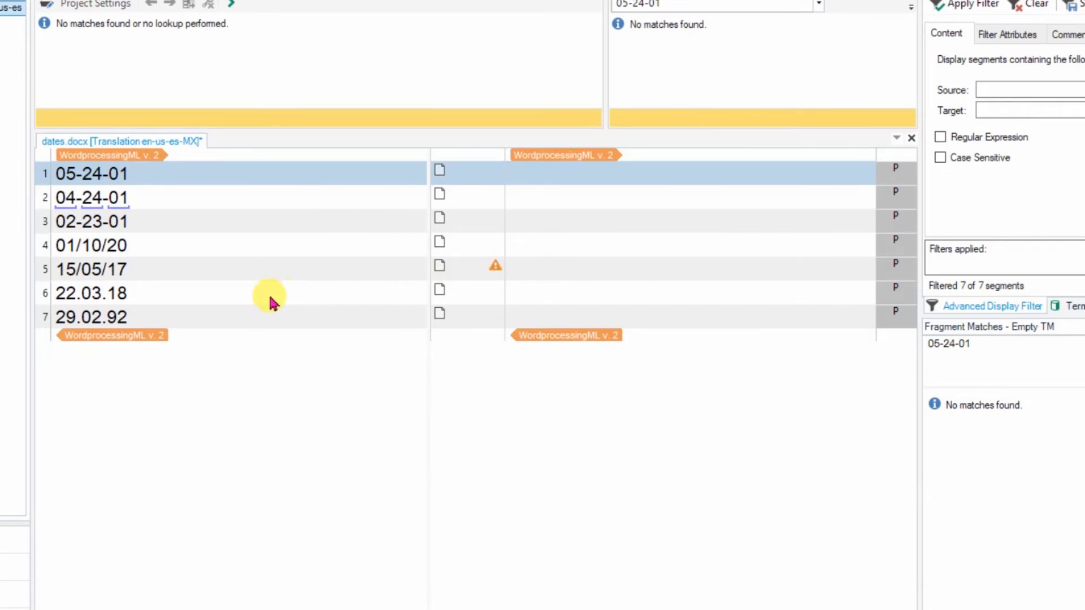
left_click(44, 155)
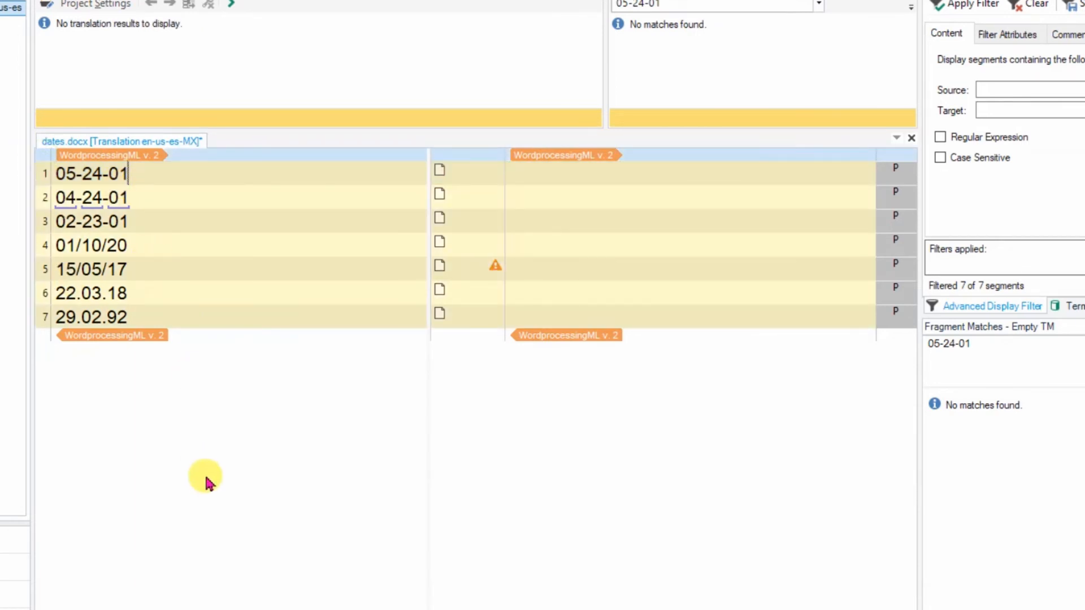
key("ctrl+Insert")
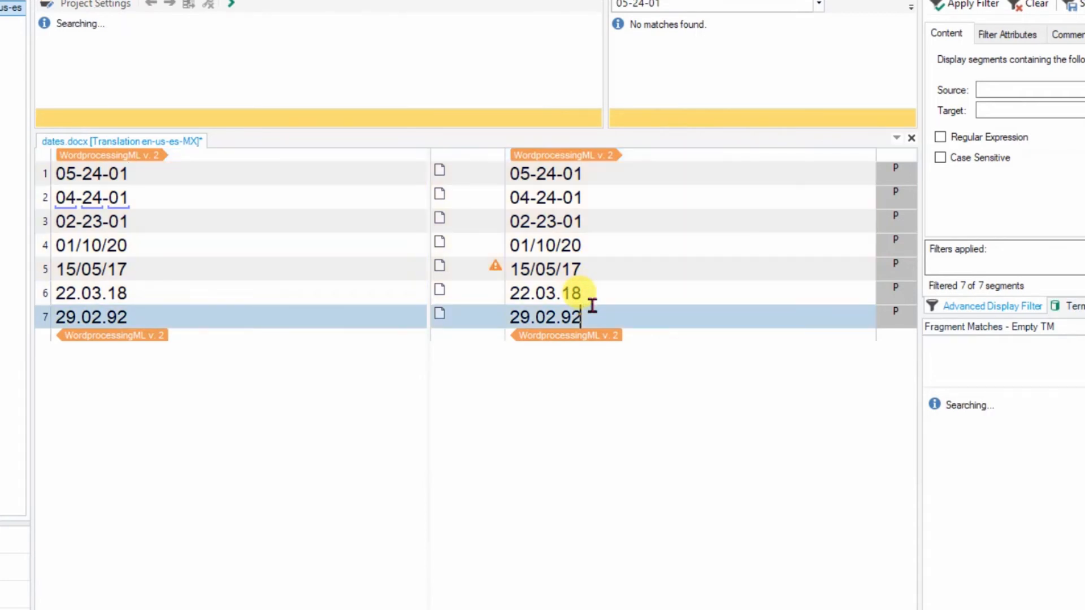
Step: Open Find and Replace with the regular-expression date swap and move the dialog clear of the target segments
key("ctrl+h")
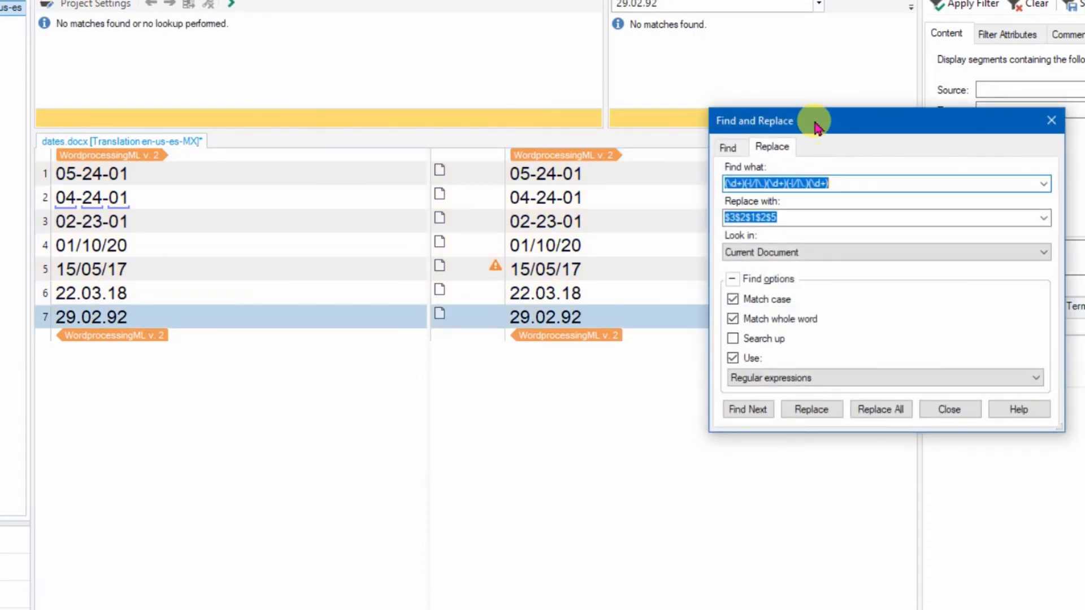
left_click_drag(824, 120, 308, 102)
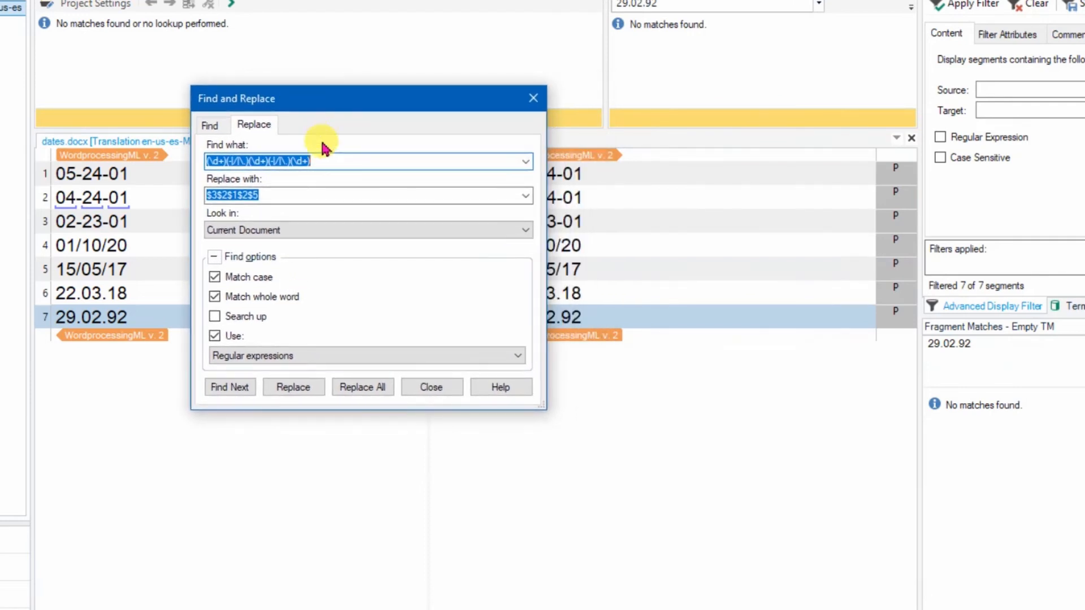
left_click(310, 194)
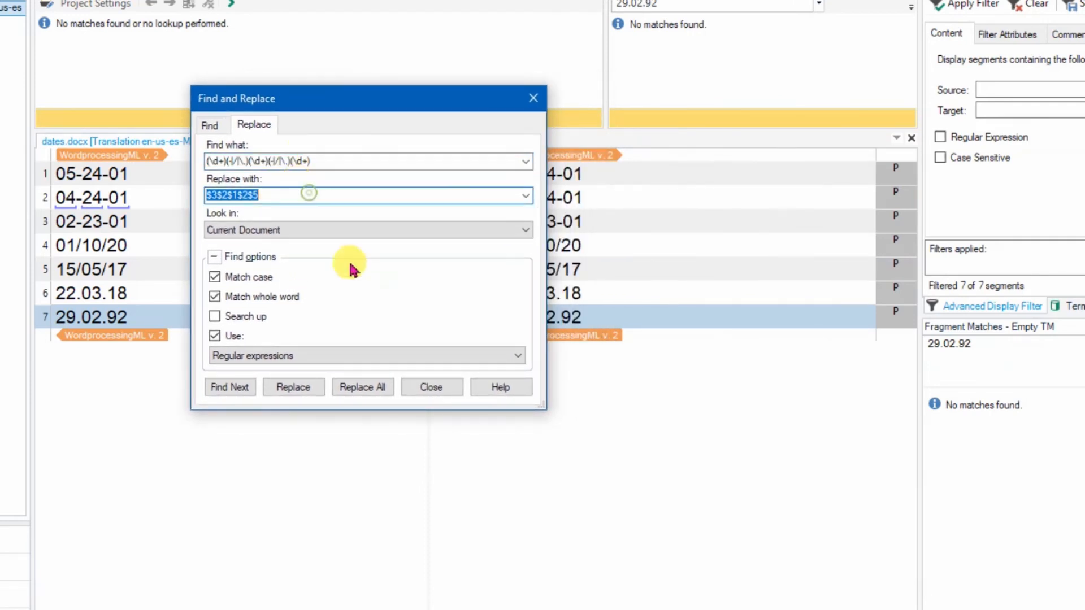
left_click(287, 195)
left_click_drag(388, 101, 344, 1)
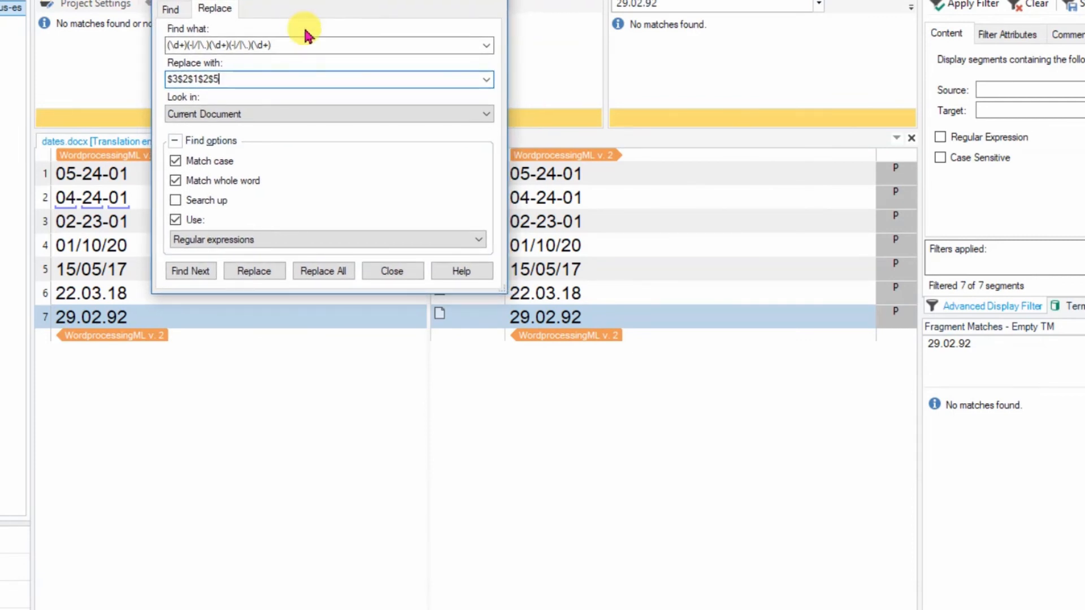
Step: Examine the find expression (\d+)(-|/|\.)(\d+)(-|/|\.)(\d+) group by group, covering the digits and separators
left_click_drag(178, 50, 271, 46)
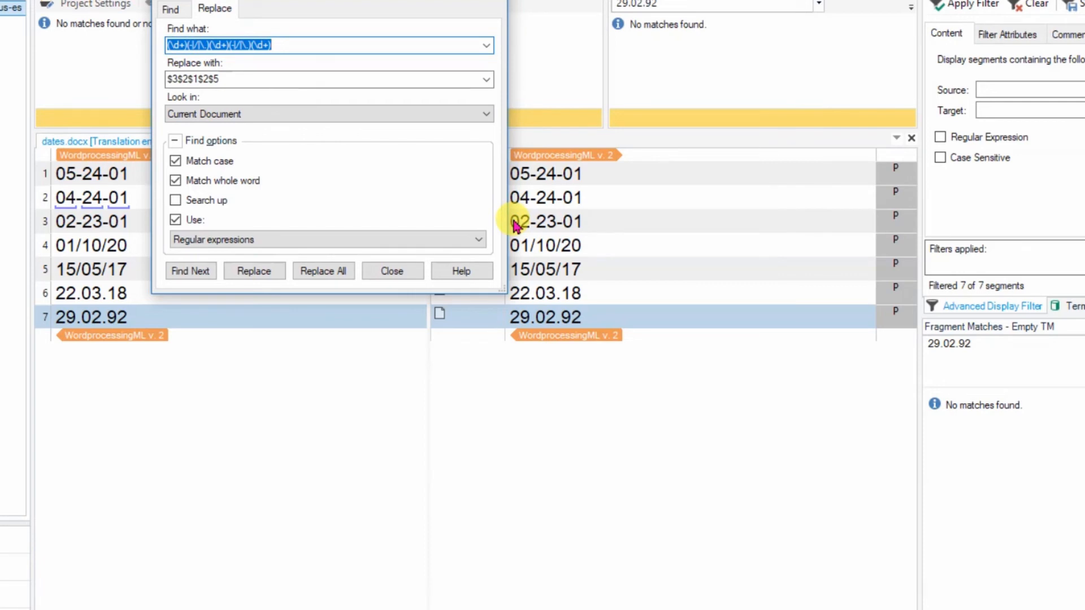
key("Left")
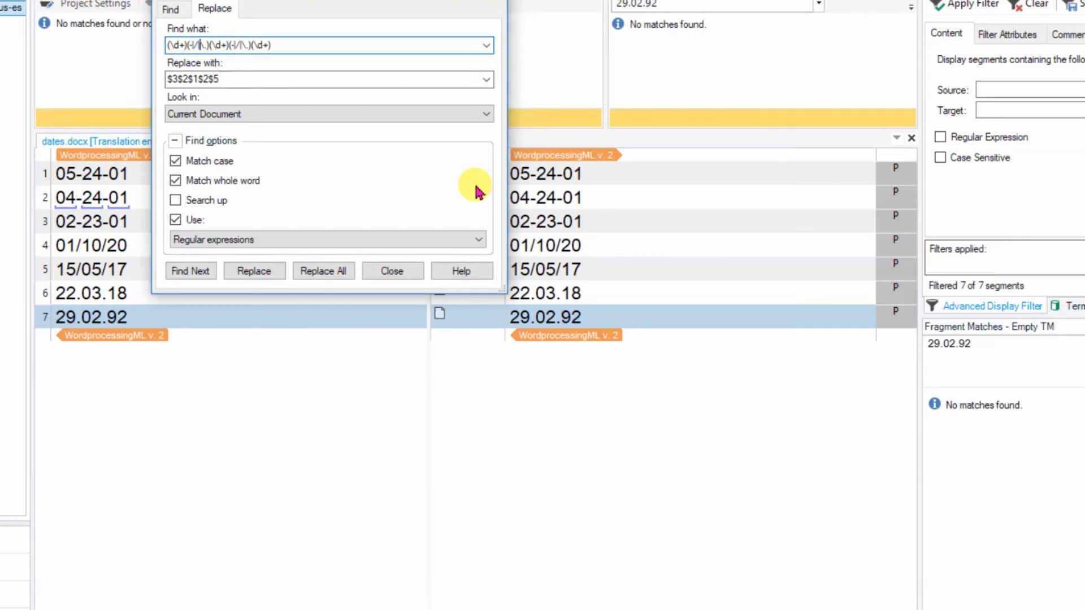
key("shift+Right")
key("shift+Right")
key("shift+Right")
key("Right")
key("Right")
key("Right")
key("Right")
key("shift+Right")
key("shift+Right")
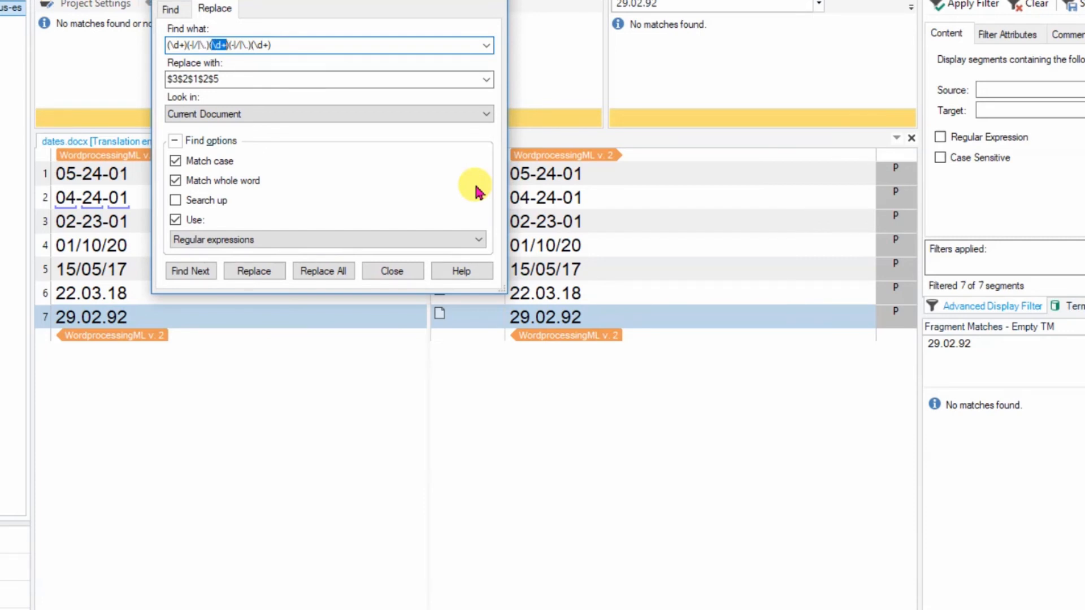
key("Right")
type(")")
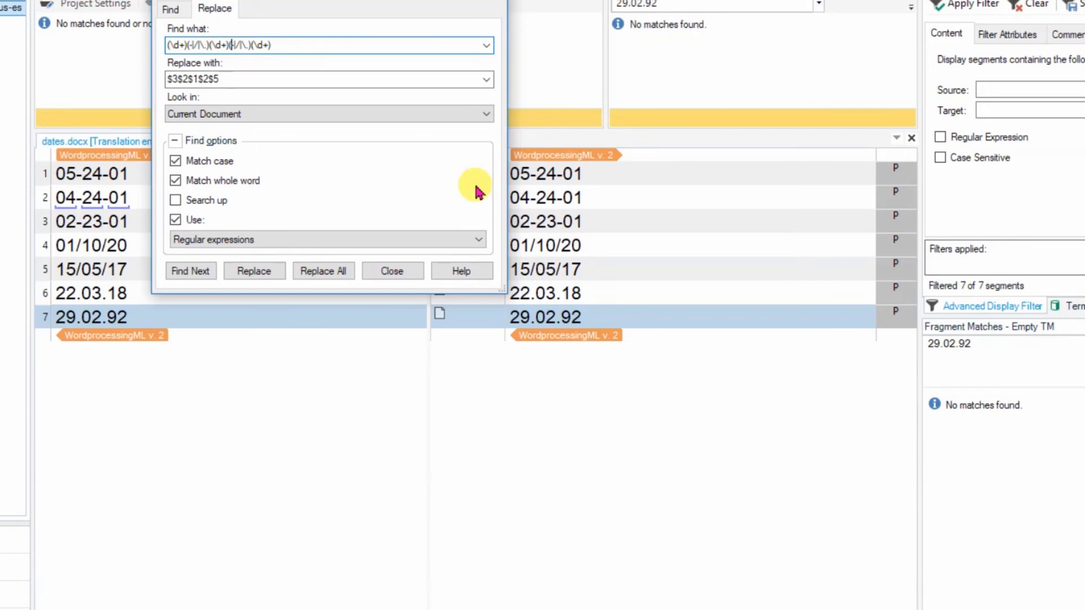
key("shift+Right")
key("shift+Right")
key("shift+Right")
key("shift+Right")
key("Right")
type(")")
key("shift+Right")
key("shift+Right")
key("shift+Right")
key("Right")
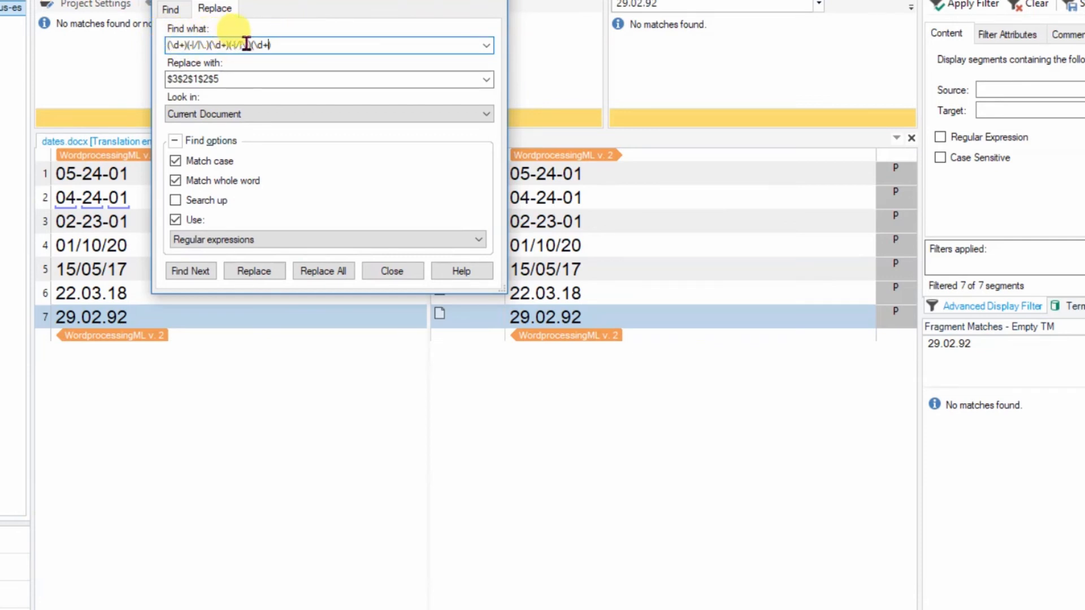
Step: Examine the replacement expression $3$2$1$2$5 group by group, along with the regular expressions option
left_click(238, 78)
key("Home")
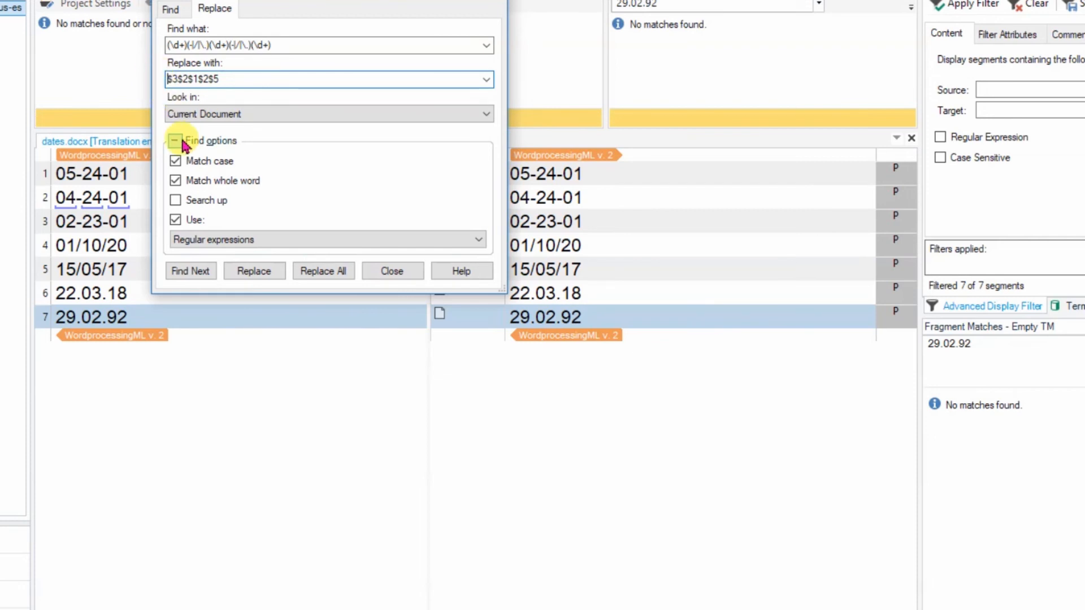
key("shift+Right")
key("shift+Right")
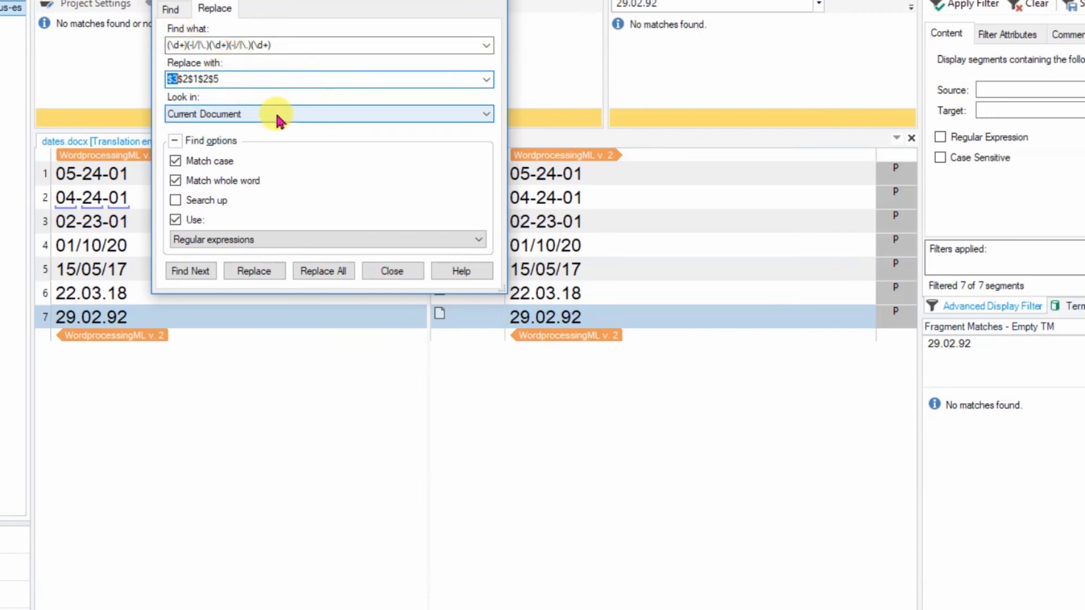
key("shift+Right")
key("shift+Right")
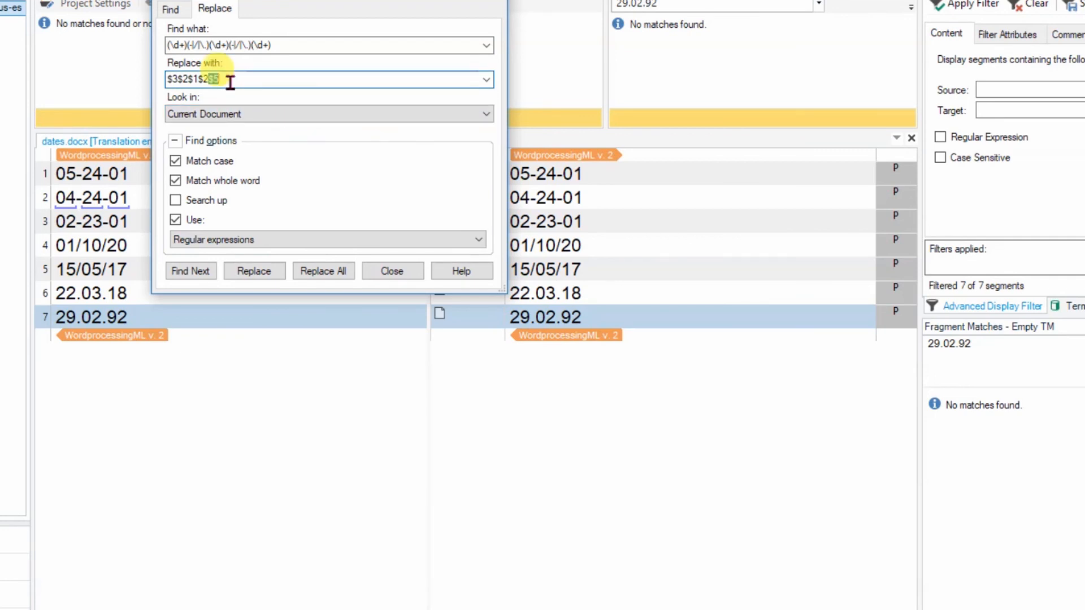
left_click(248, 78)
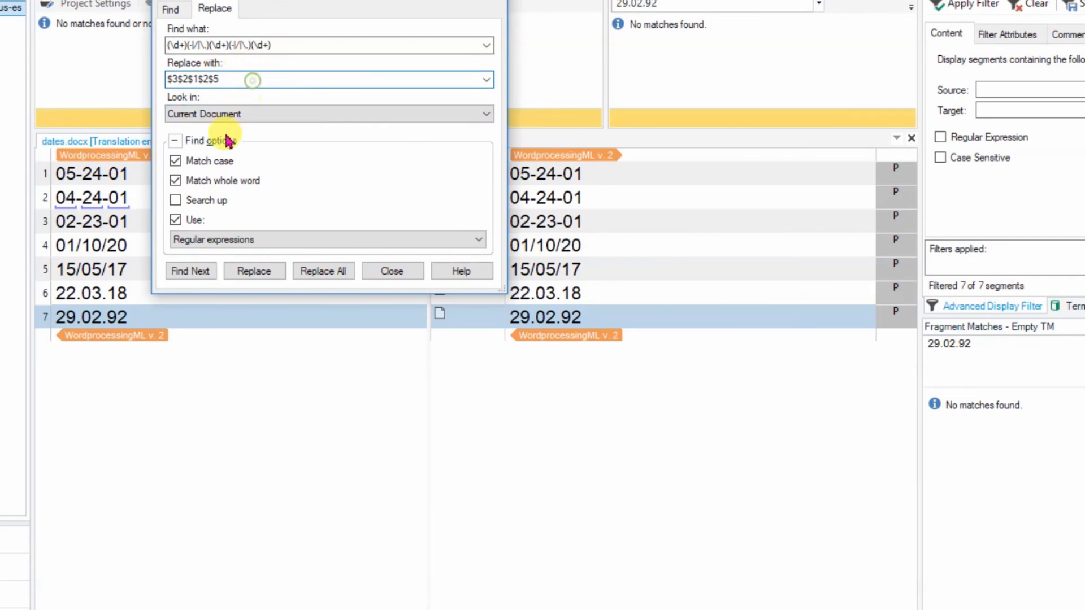
left_click(176, 221)
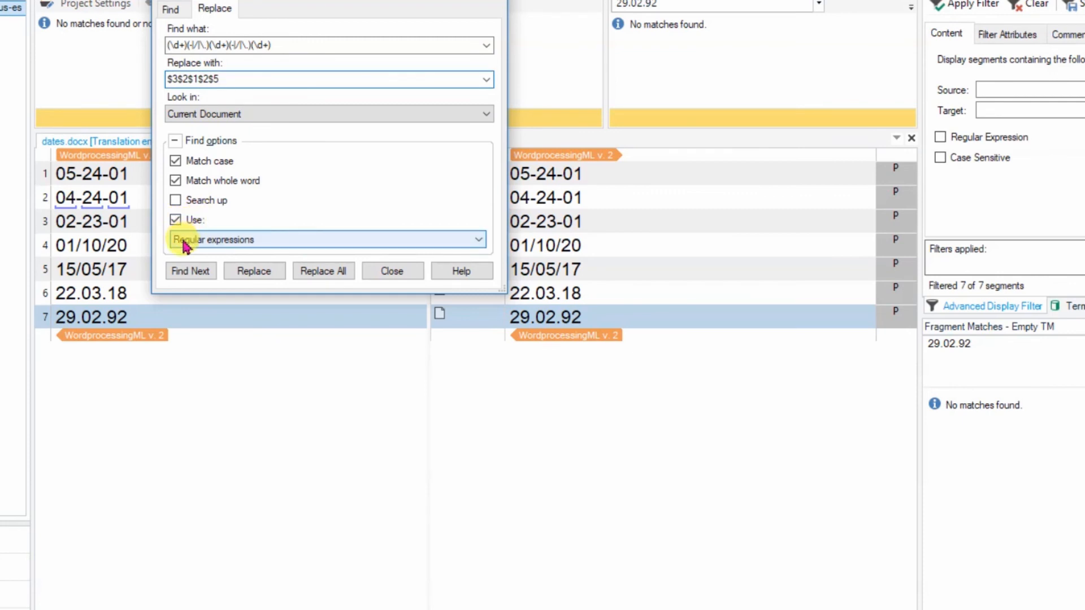
Step: Find the first target date, swap the first two numbers in all seven dates one at a time with $3$2$1$2$5, and close Find and Replace
left_click_drag(362, 5, 310, 0)
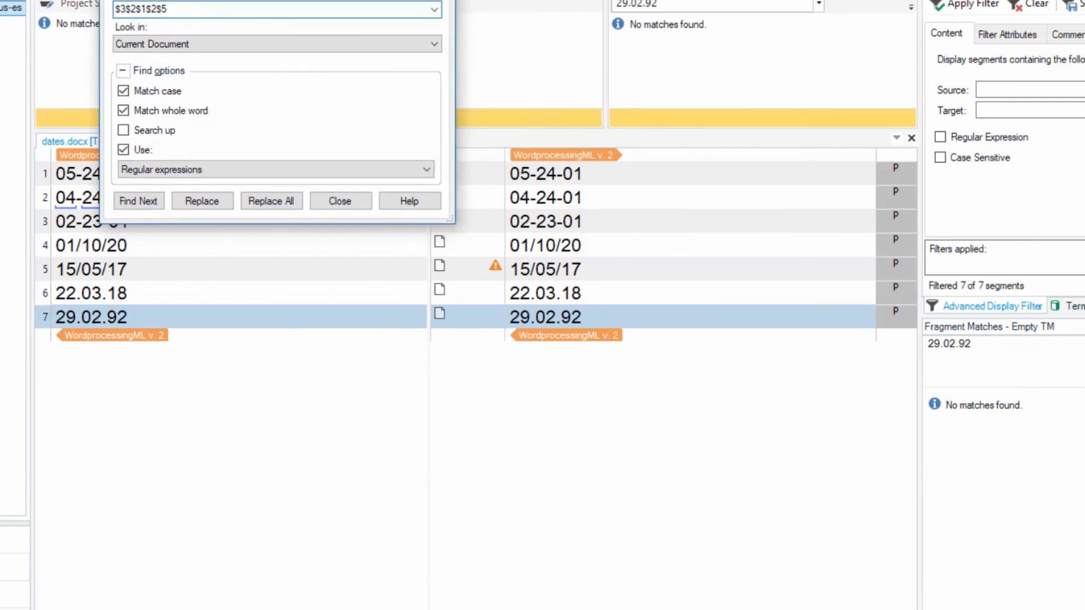
left_click(133, 205)
left_click(134, 205)
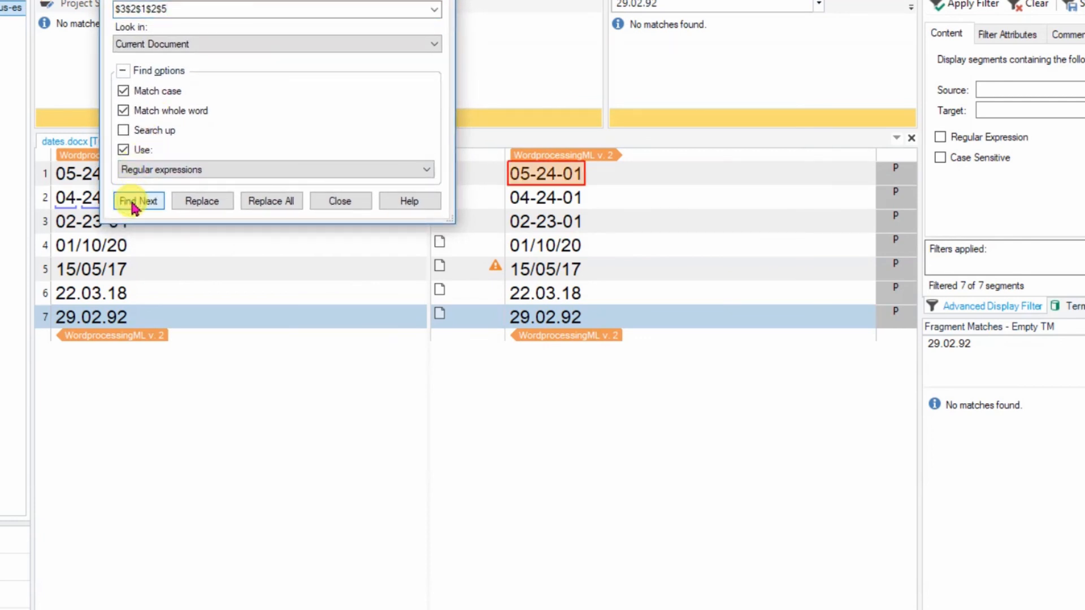
left_click(207, 202)
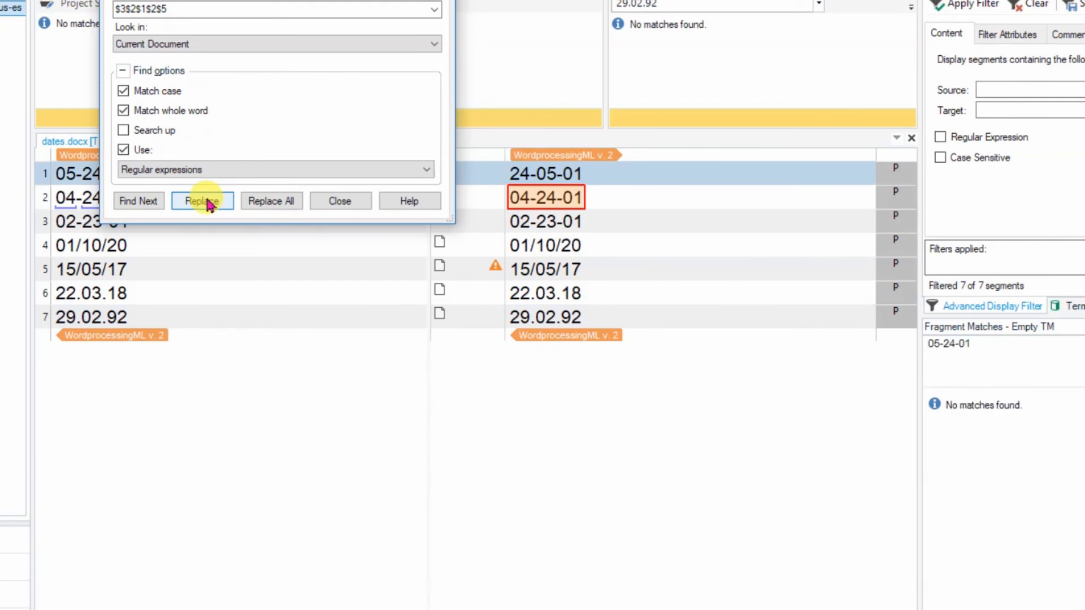
left_click(207, 202)
left_click(206, 203)
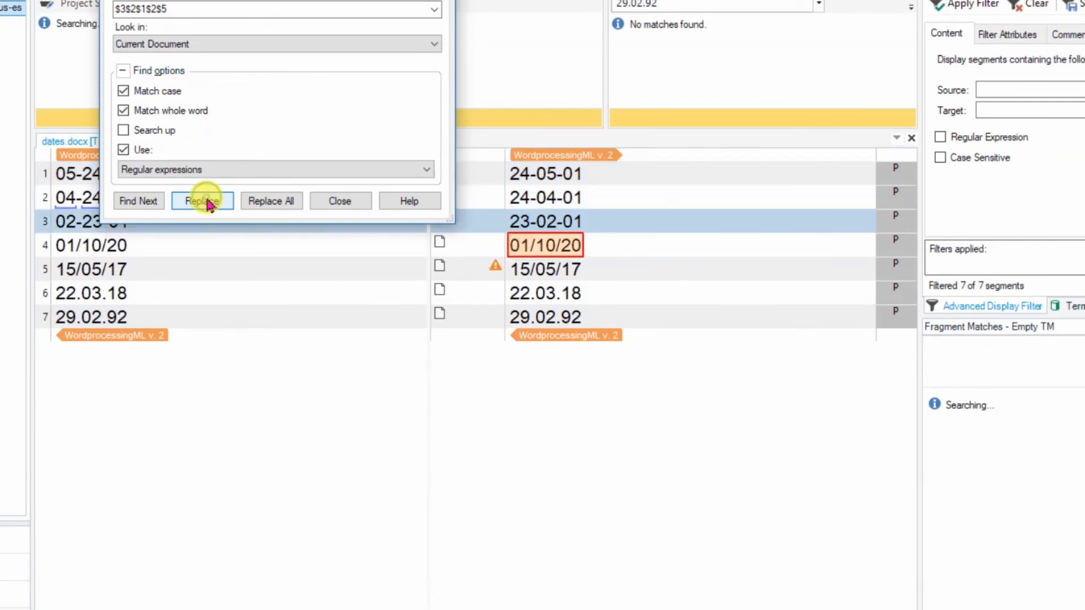
left_click(207, 203)
left_click(206, 203)
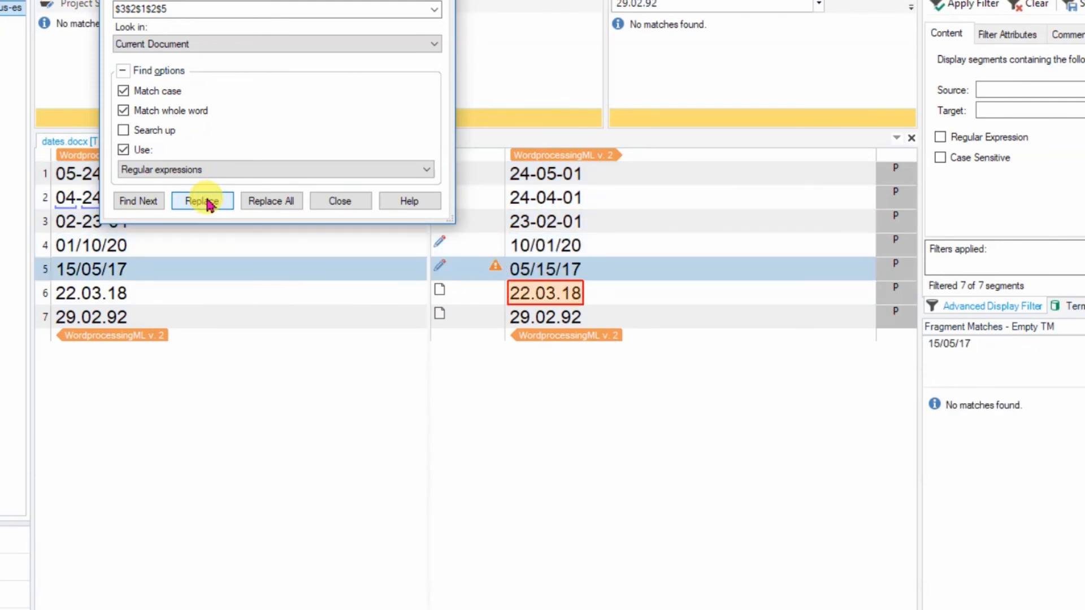
left_click(207, 203)
left_click(206, 202)
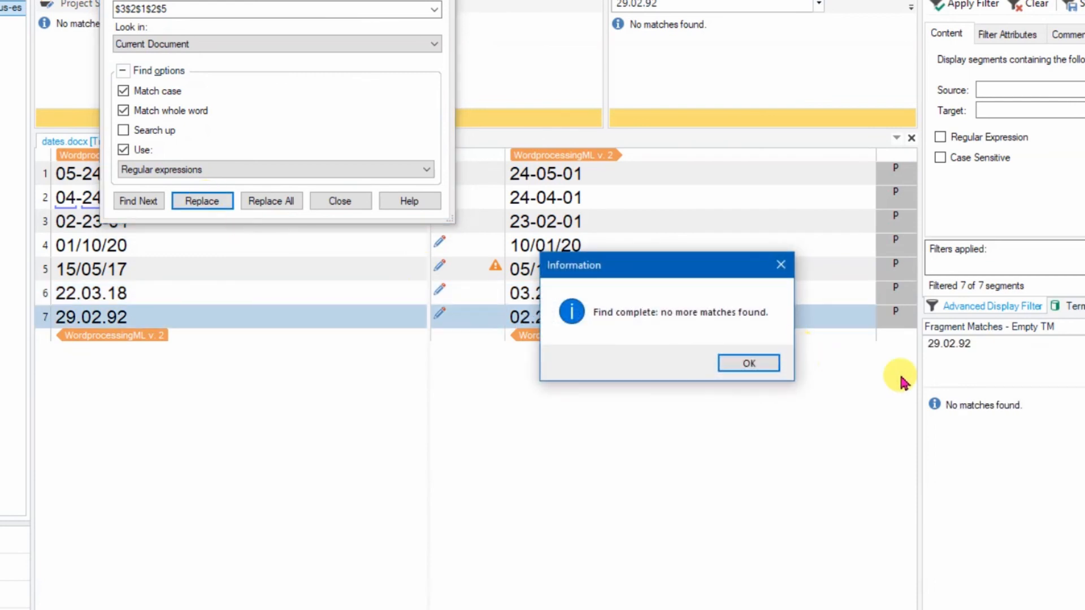
left_click(738, 363)
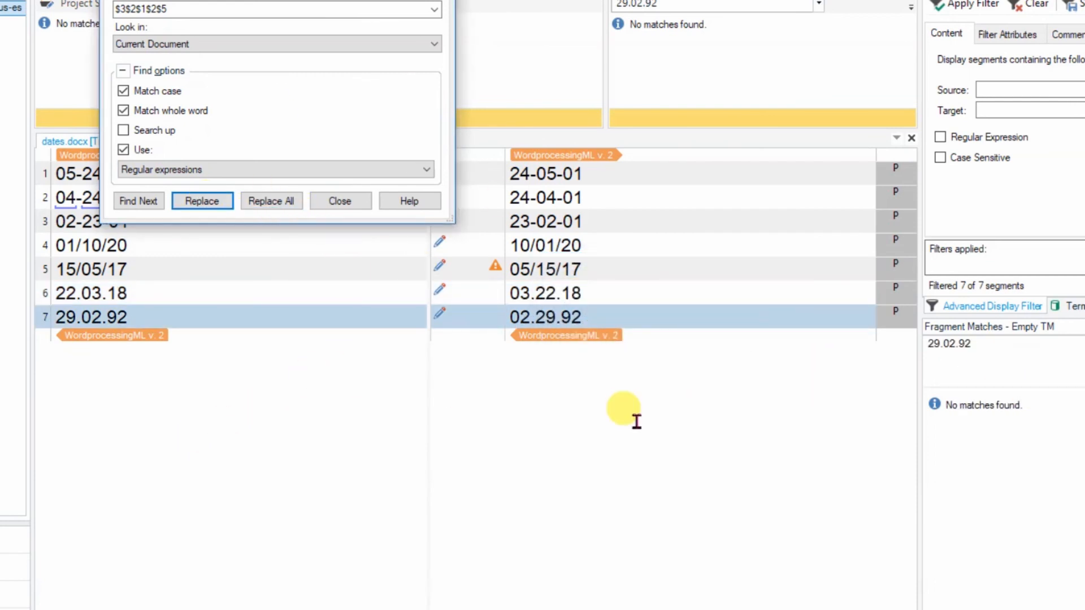
left_click(341, 202)
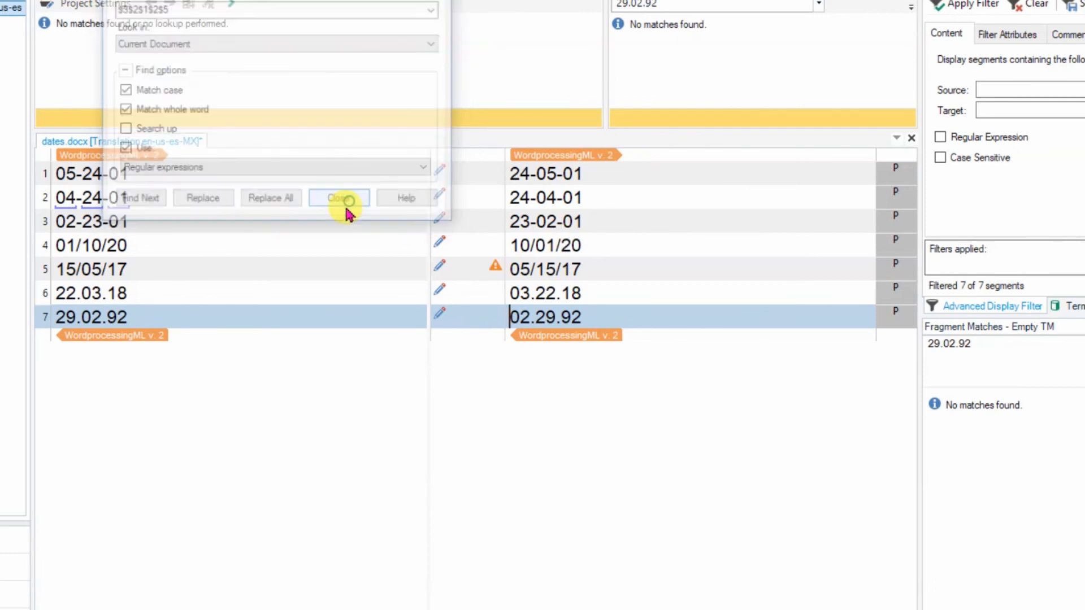
Step: Clear the targets of all seven segments and copy the source text into them again
left_click(44, 160)
key("alt+Delete")
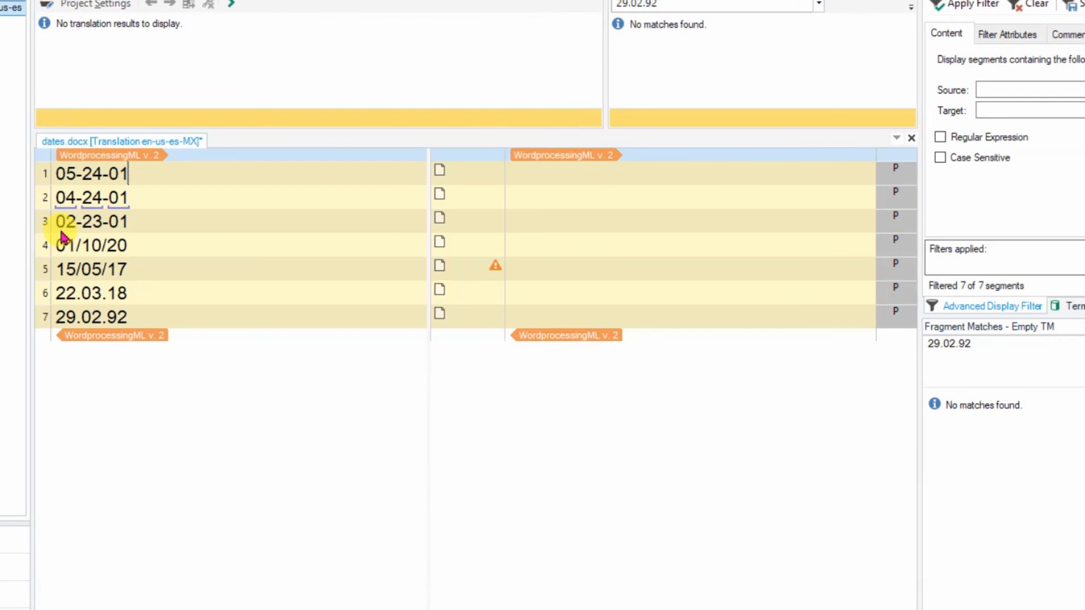
key("ctrl+Insert")
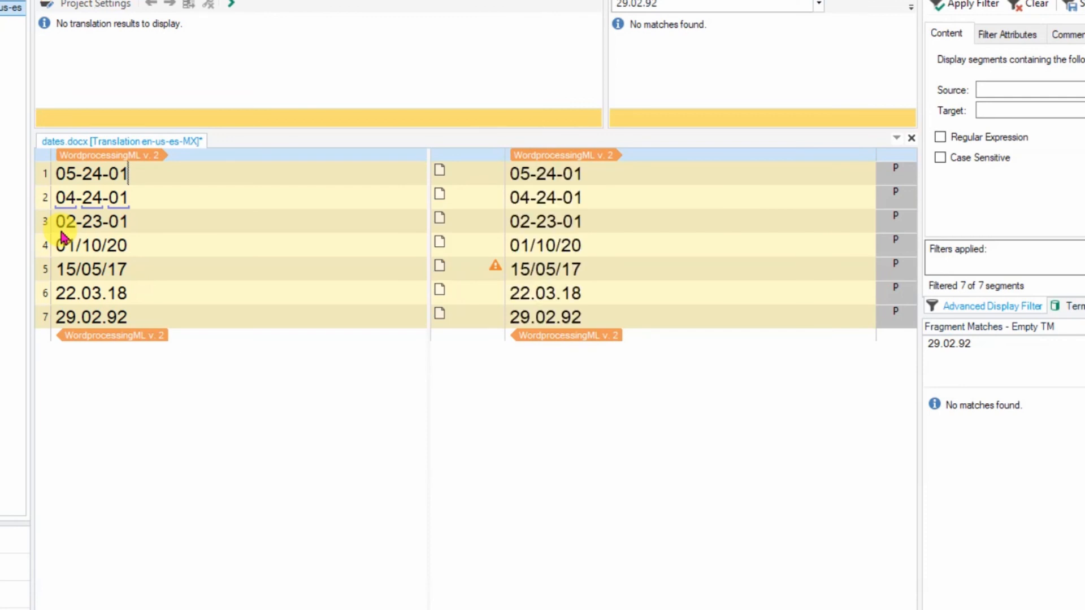
Step: Replace all matches of the date regular expression in the current document with $3$2$1$2$5 in one pass
left_click(578, 543)
key("ctrl+h")
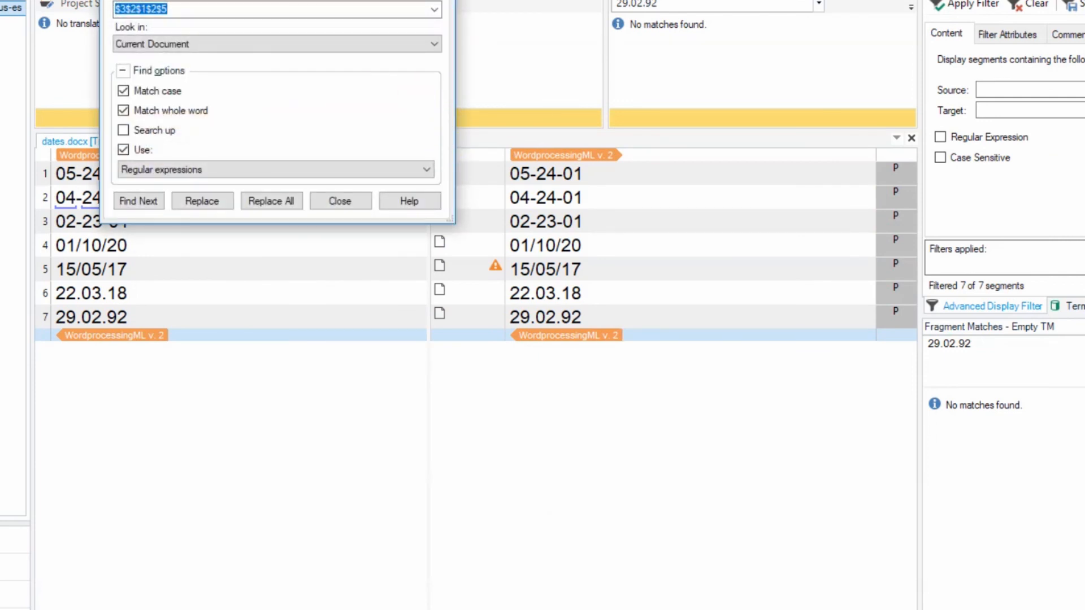
left_click_drag(301, 0, 259, 53)
left_click(256, 108)
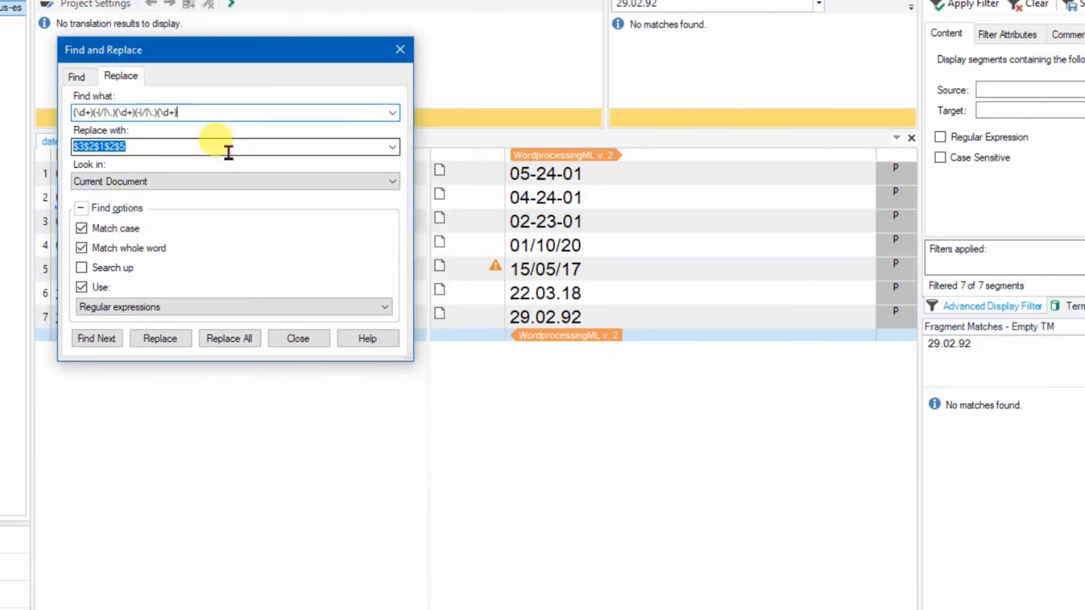
left_click(115, 349)
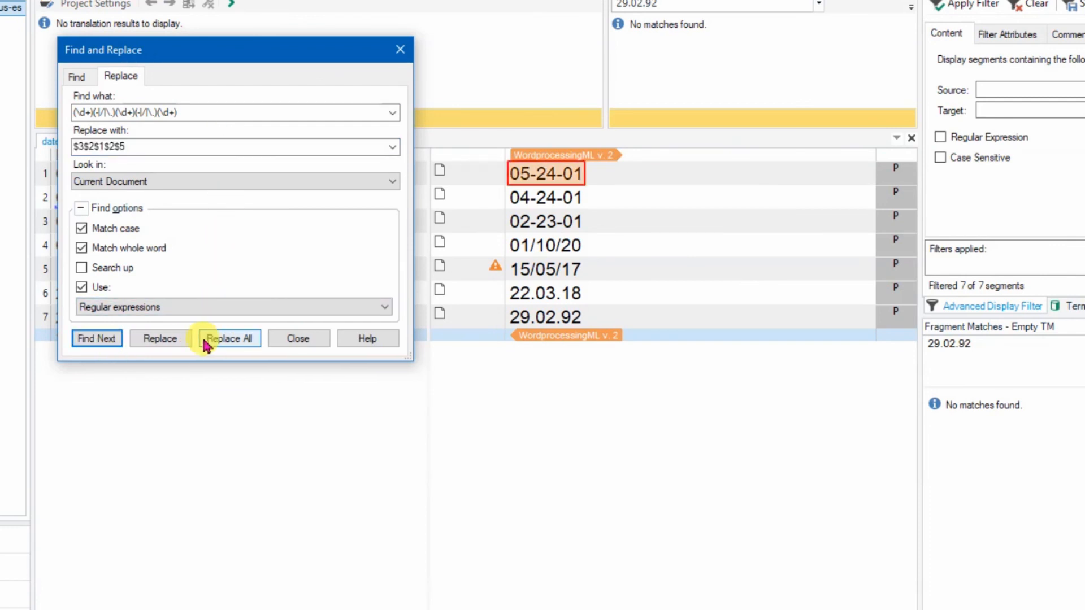
left_click(243, 346)
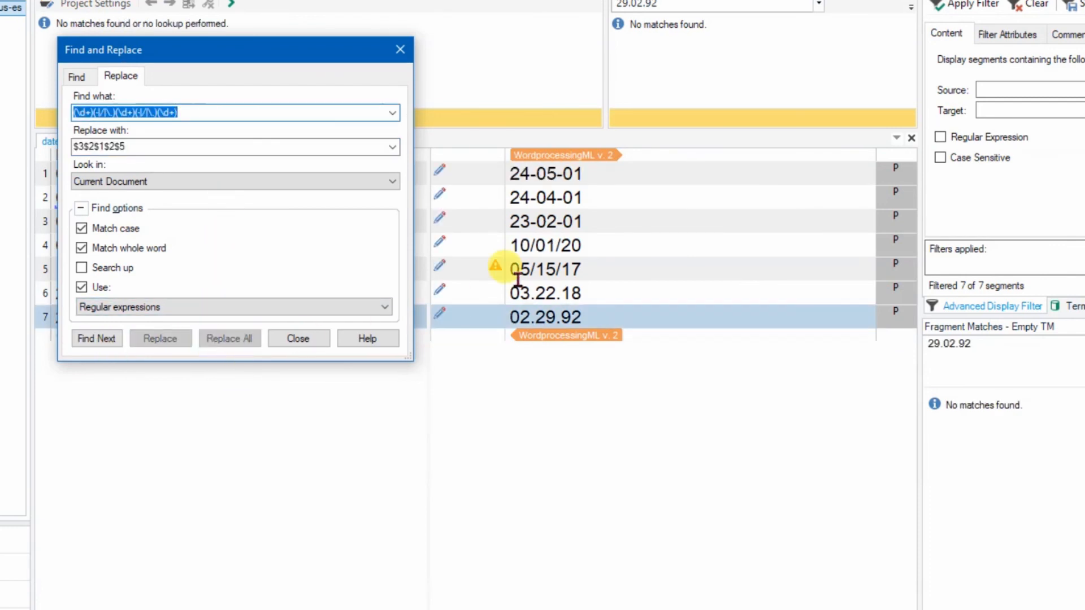
Step: Move Find and Replace off the segments, close it, and check the warning details of segment 5
left_click_drag(319, 53, 450, 377)
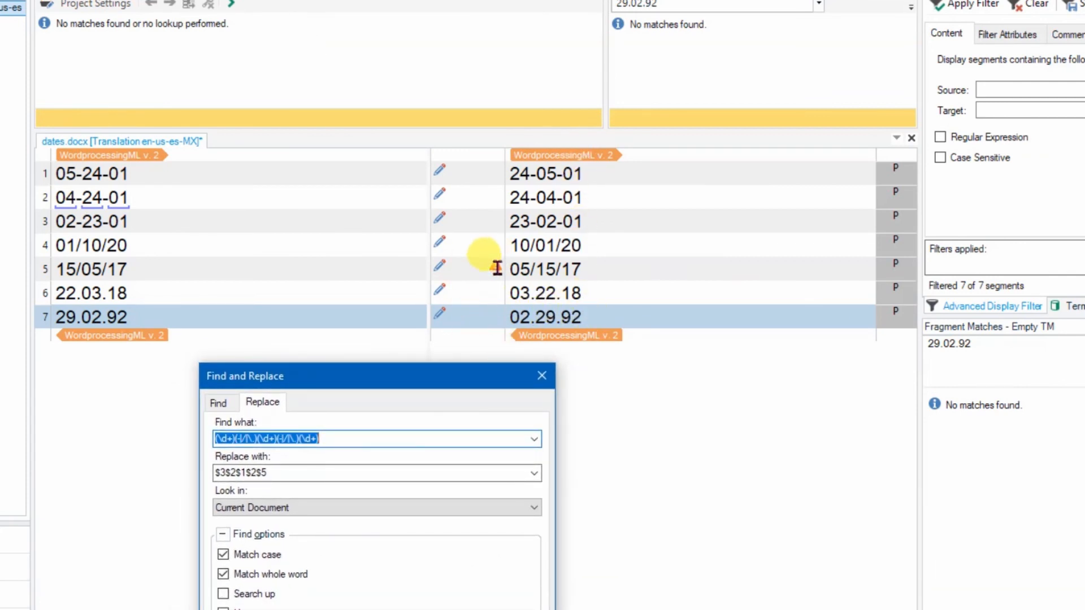
key("Escape")
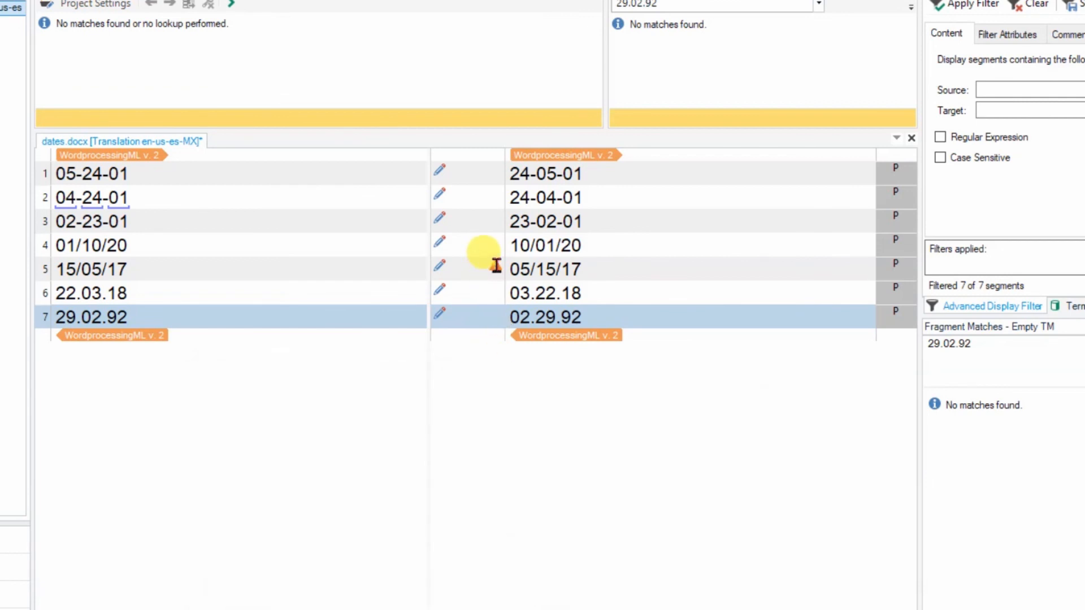
mouse_move(496, 266)
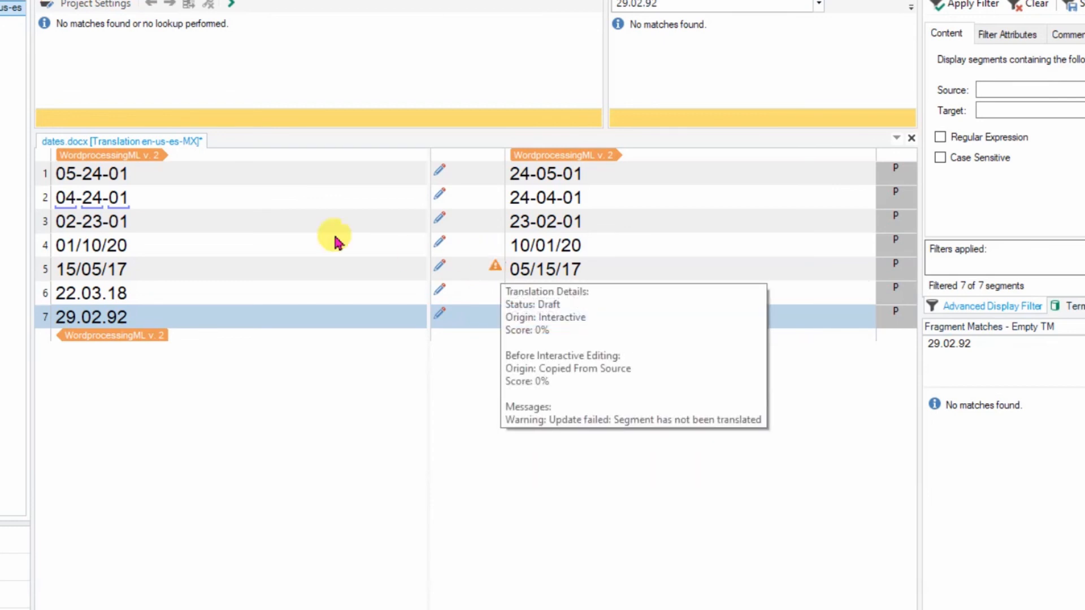
Step: Change the status of all seven segments to Translated and lock them
left_click(40, 154)
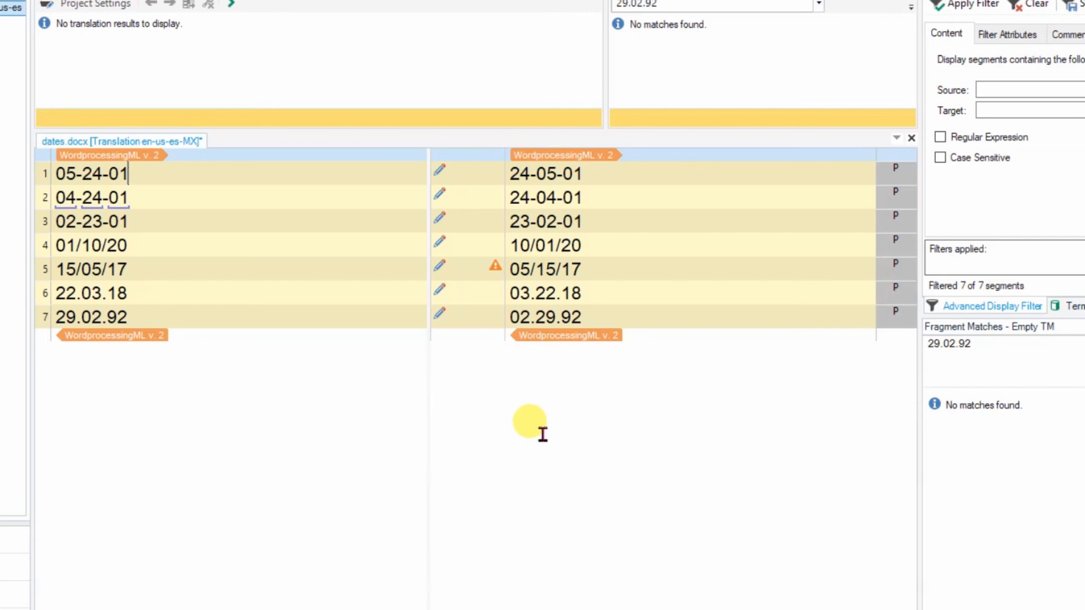
right_click(41, 205)
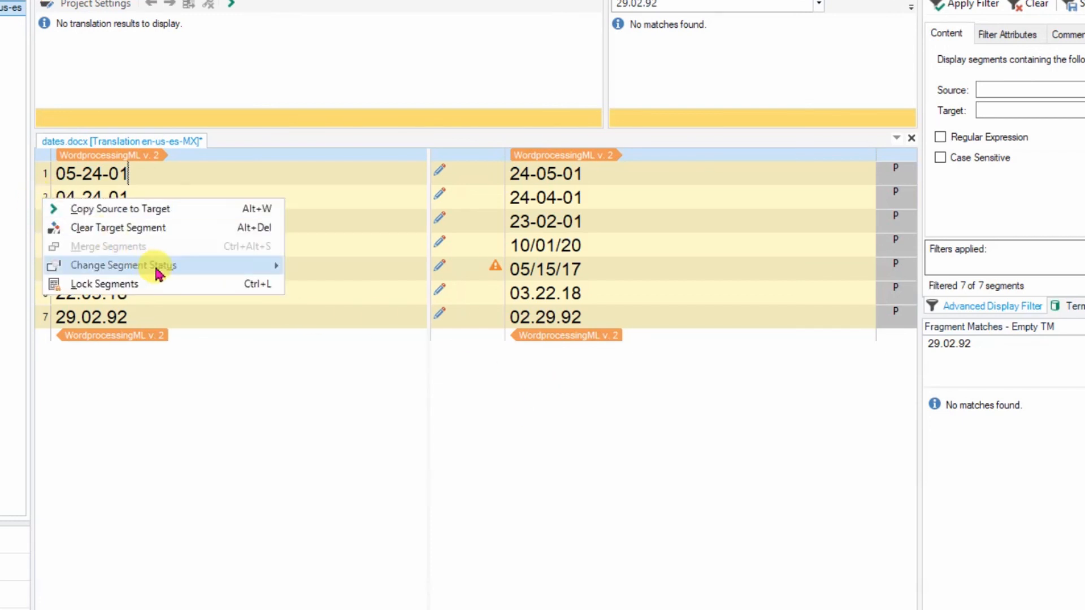
mouse_move(158, 275)
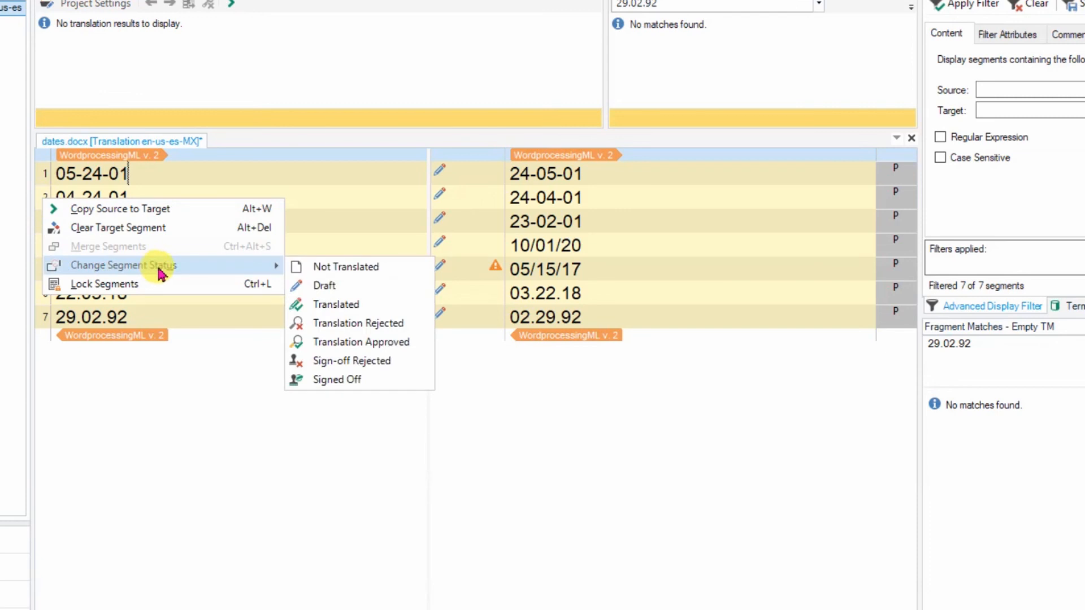
left_click(358, 304)
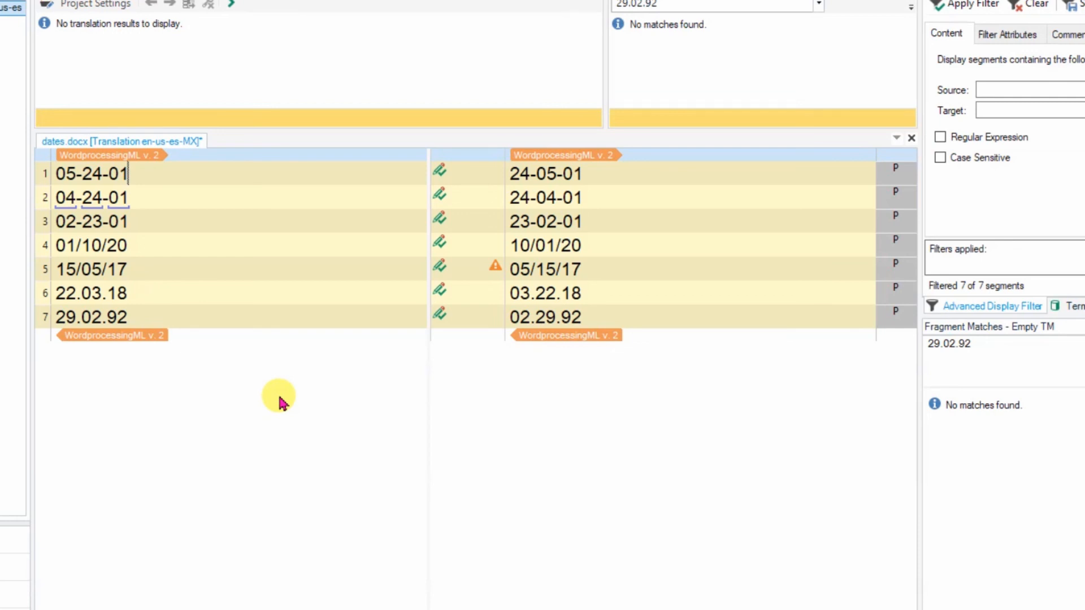
key("ctrl+l")
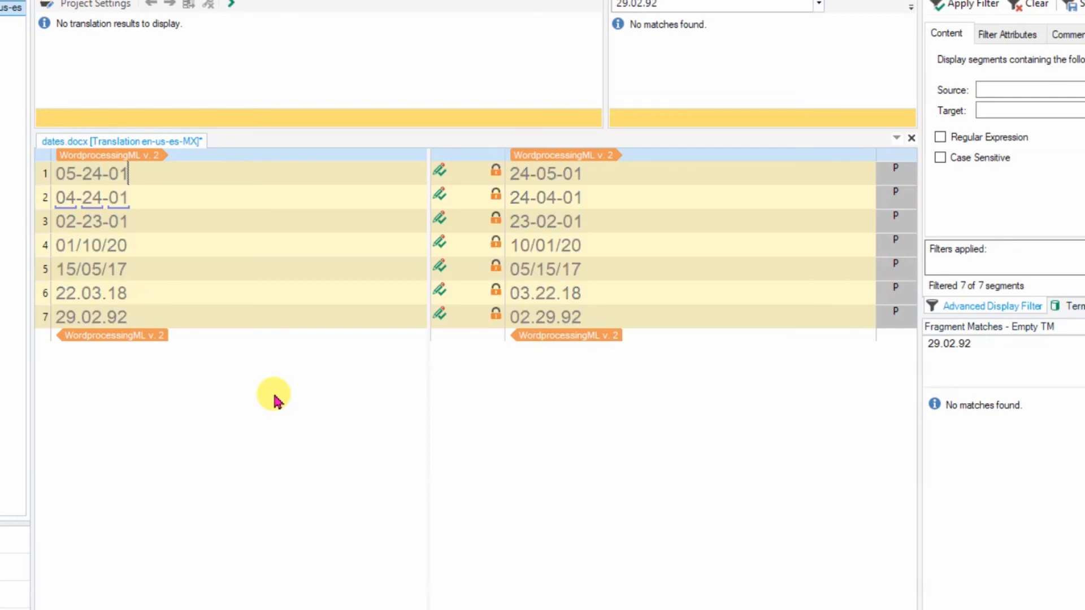
left_click(559, 431)
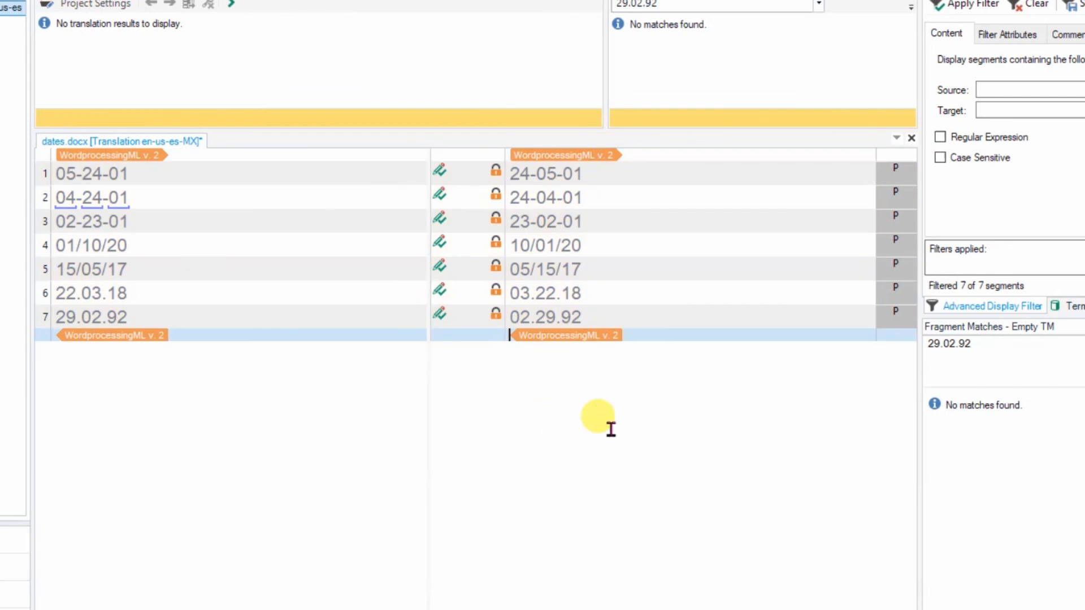